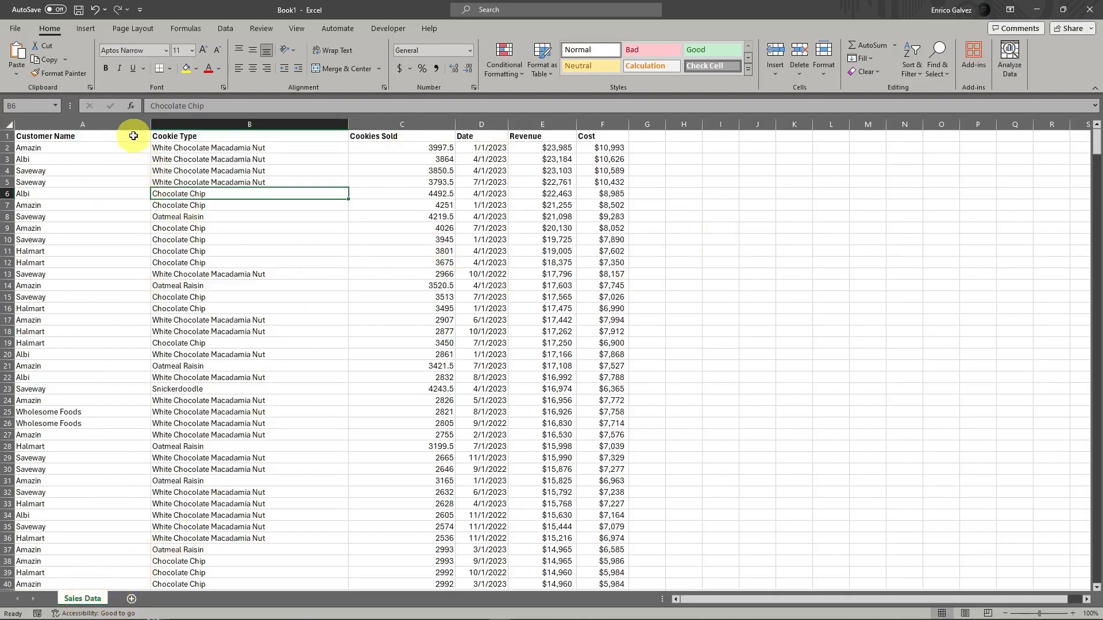
Examine the sales data's column headers, from Customer Name to Cost, and the rows beneath them
click(189, 138)
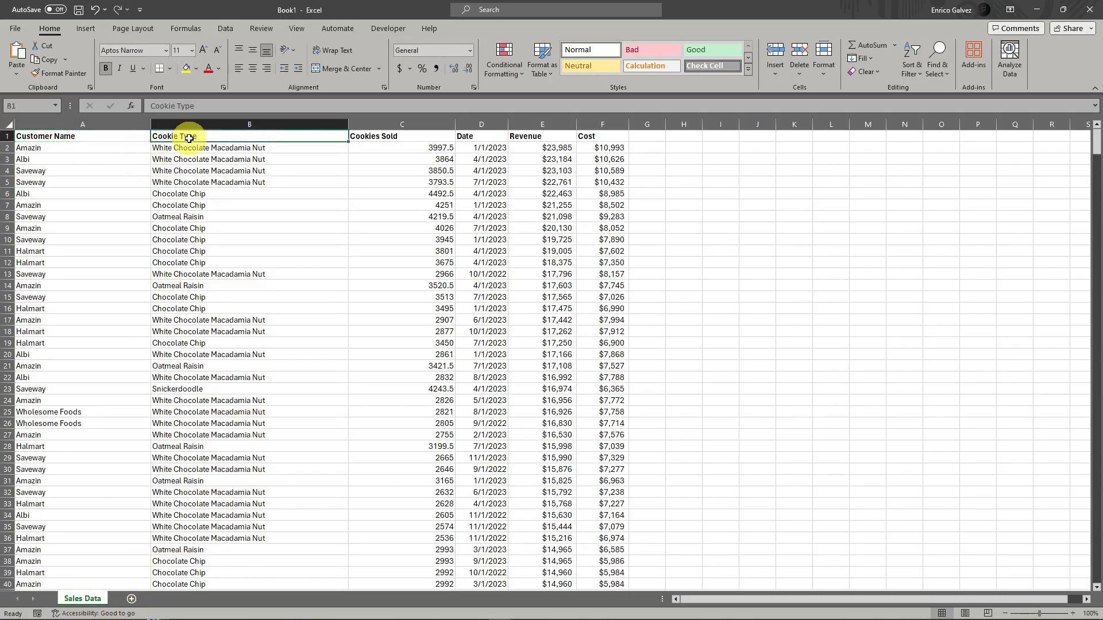
click(373, 137)
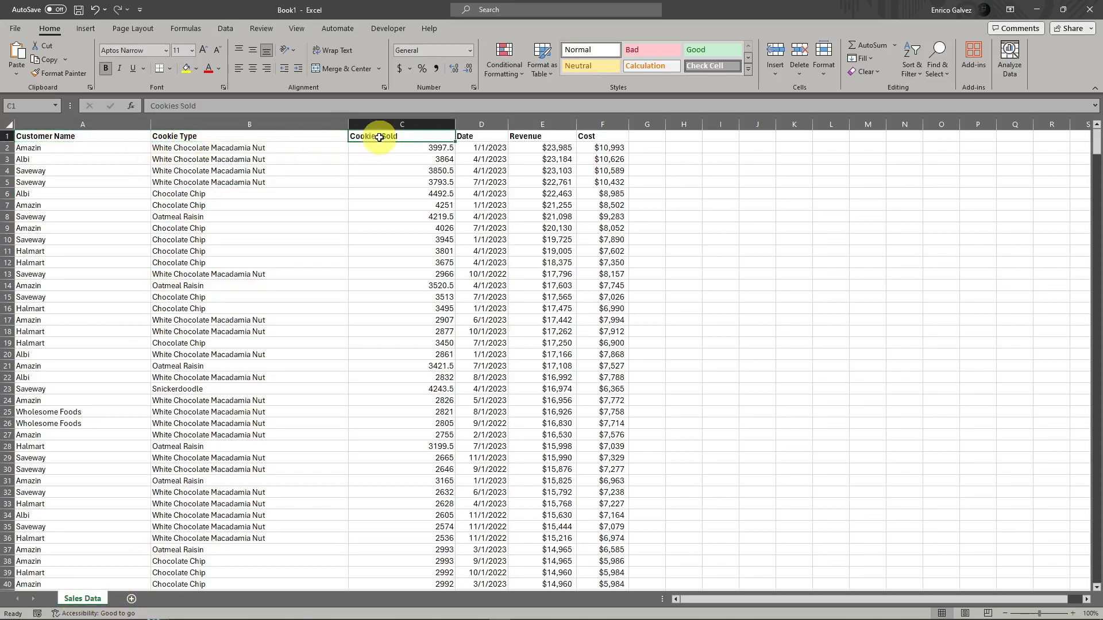
click(502, 137)
click(524, 137)
click(584, 136)
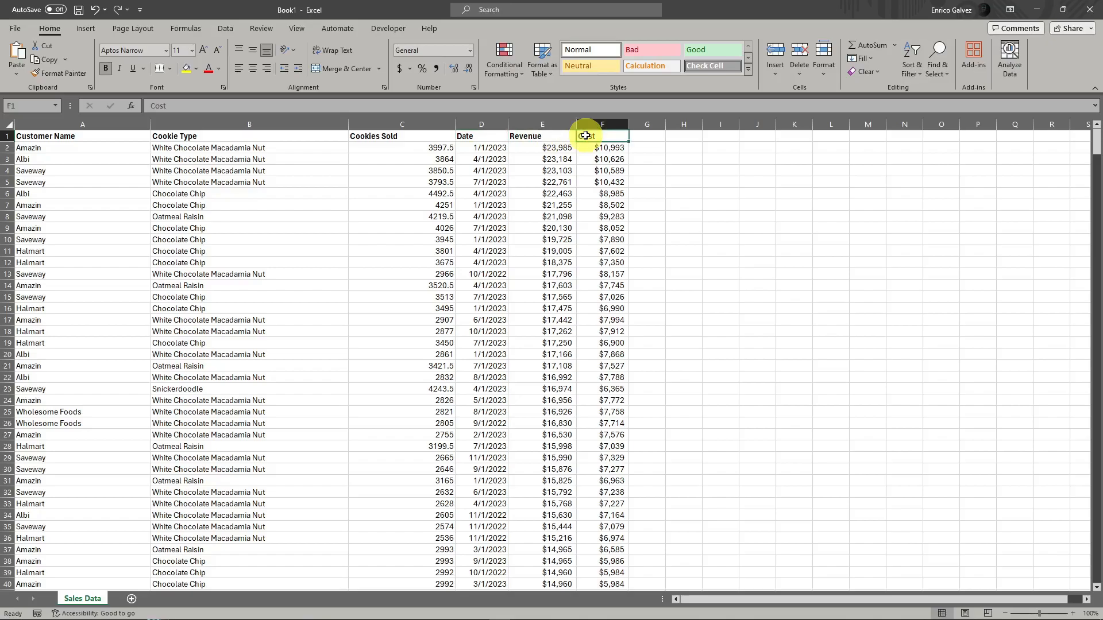
click(64, 138)
click(91, 171)
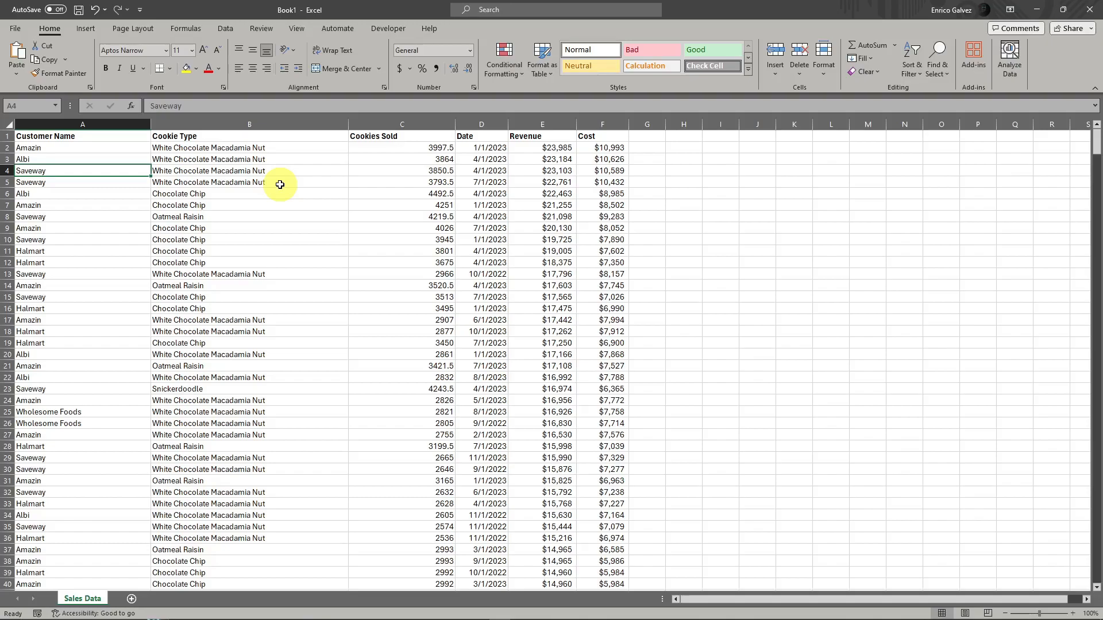
drag(122, 140, 614, 387)
click(721, 343)
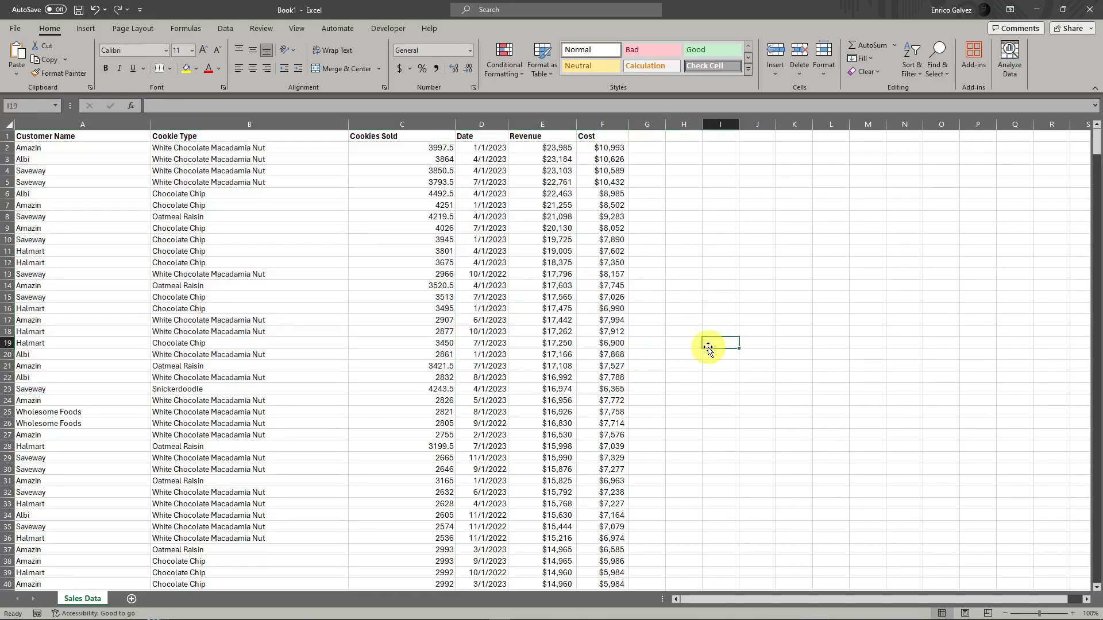
scroll(344, 275, down, 7)
scroll(415, 276, up, 7)
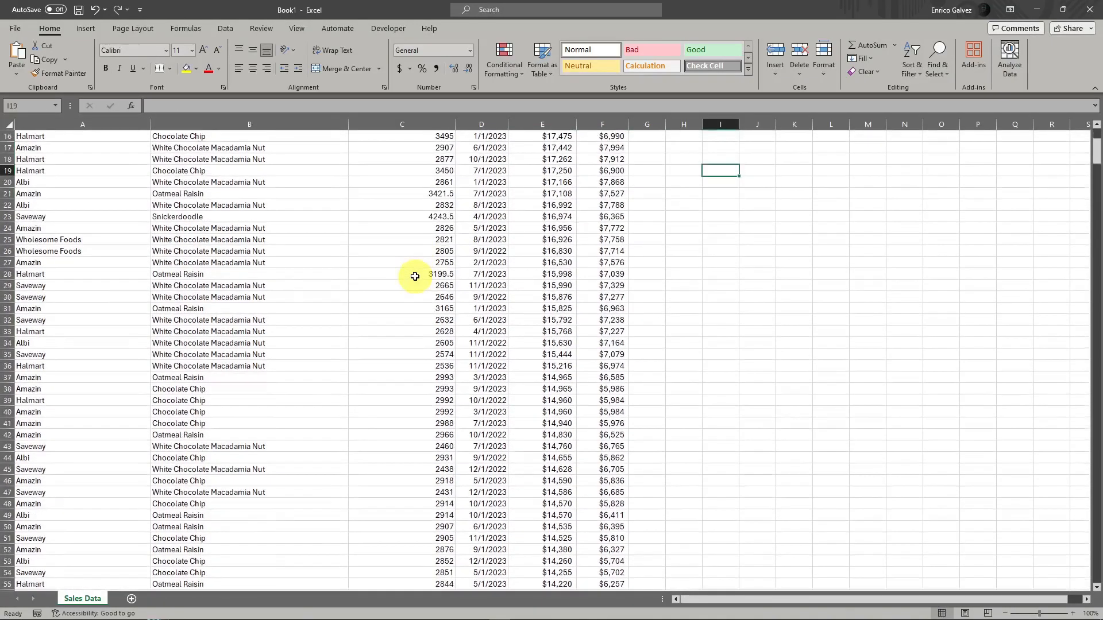
drag(74, 138, 620, 296)
click(723, 267)
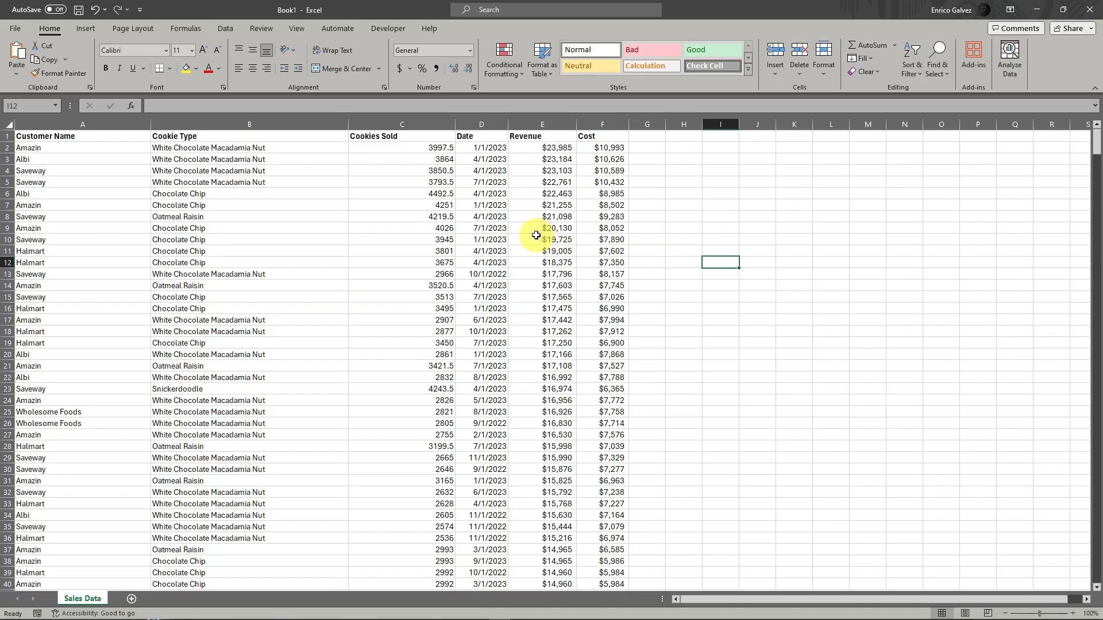
click(280, 231)
click(388, 208)
click(399, 262)
click(206, 274)
click(80, 253)
click(78, 229)
click(77, 196)
click(284, 193)
click(482, 230)
click(478, 294)
click(388, 286)
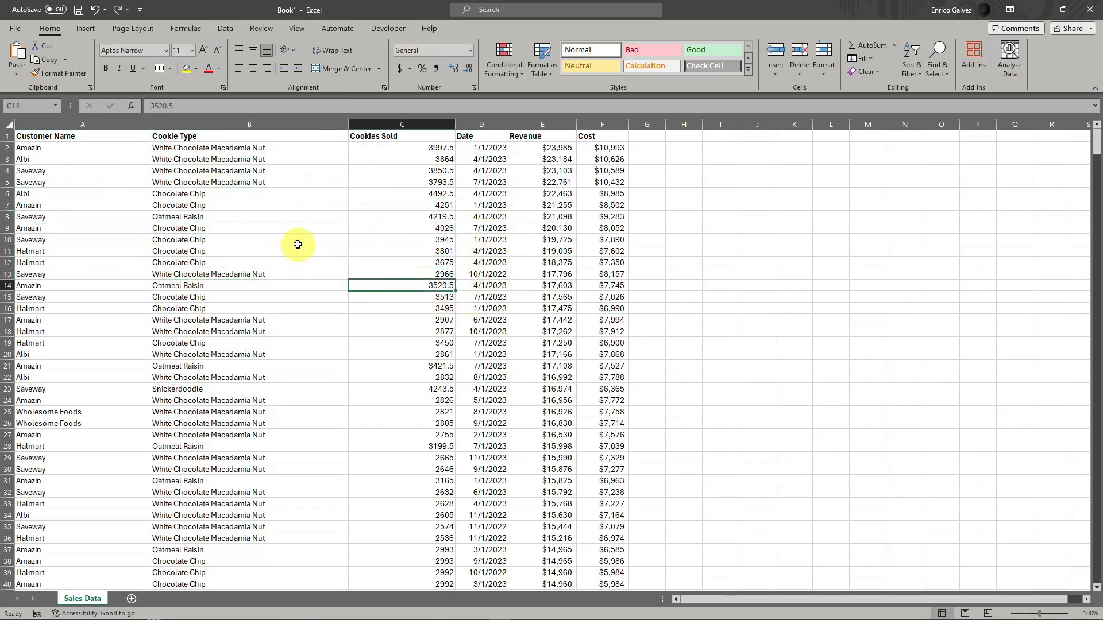
click(417, 229)
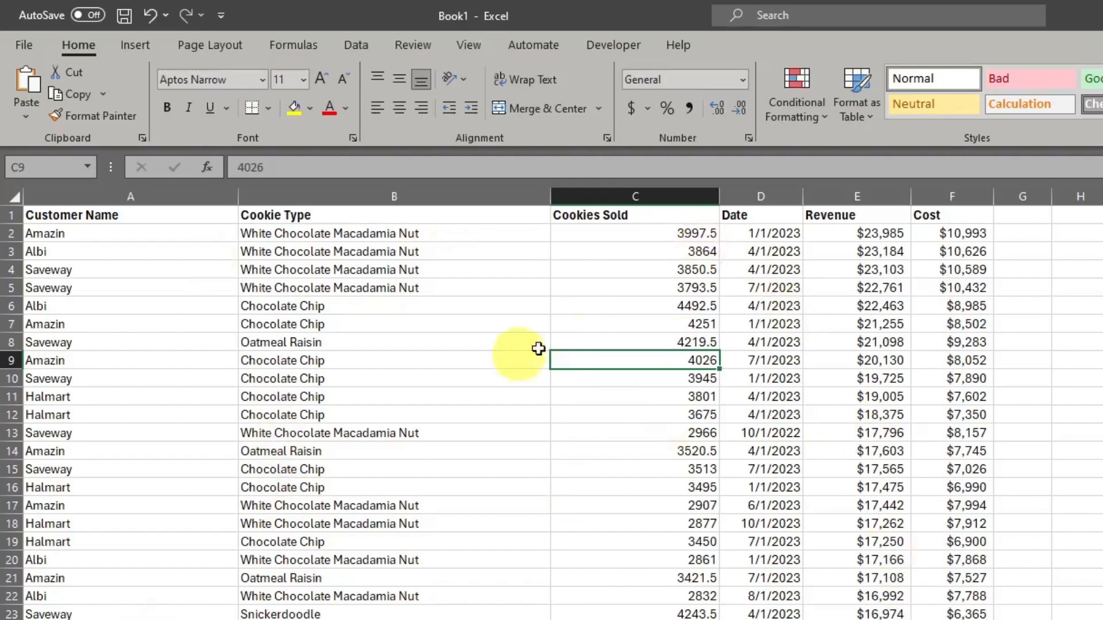
Insert a PivotTable based on the Sales Data range A1:F701, placed on a new worksheet
click(1102, 469)
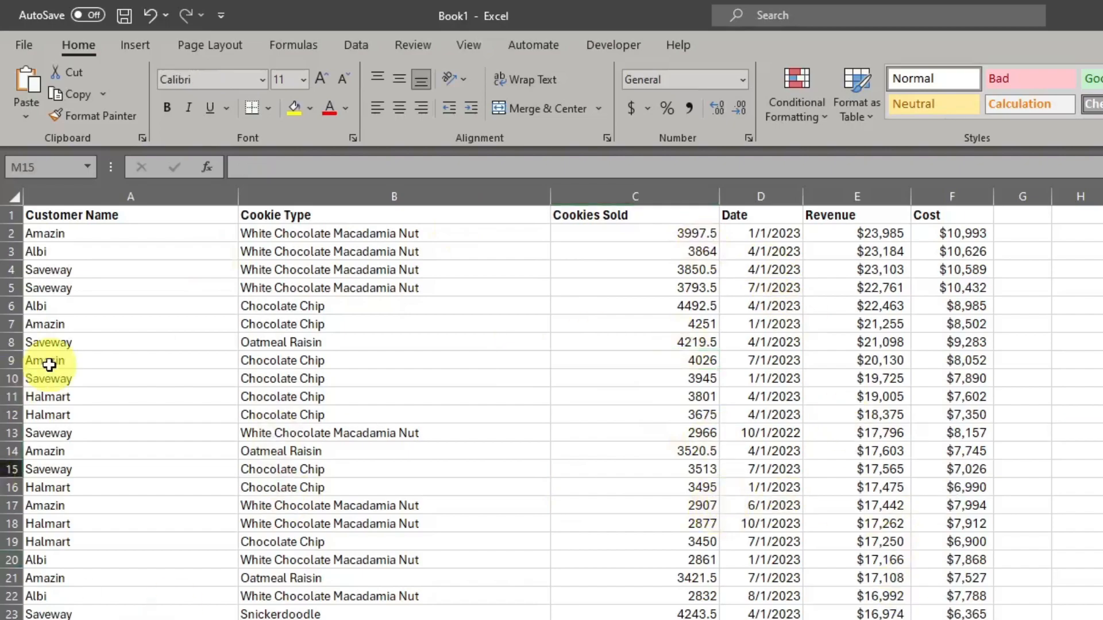
click(670, 431)
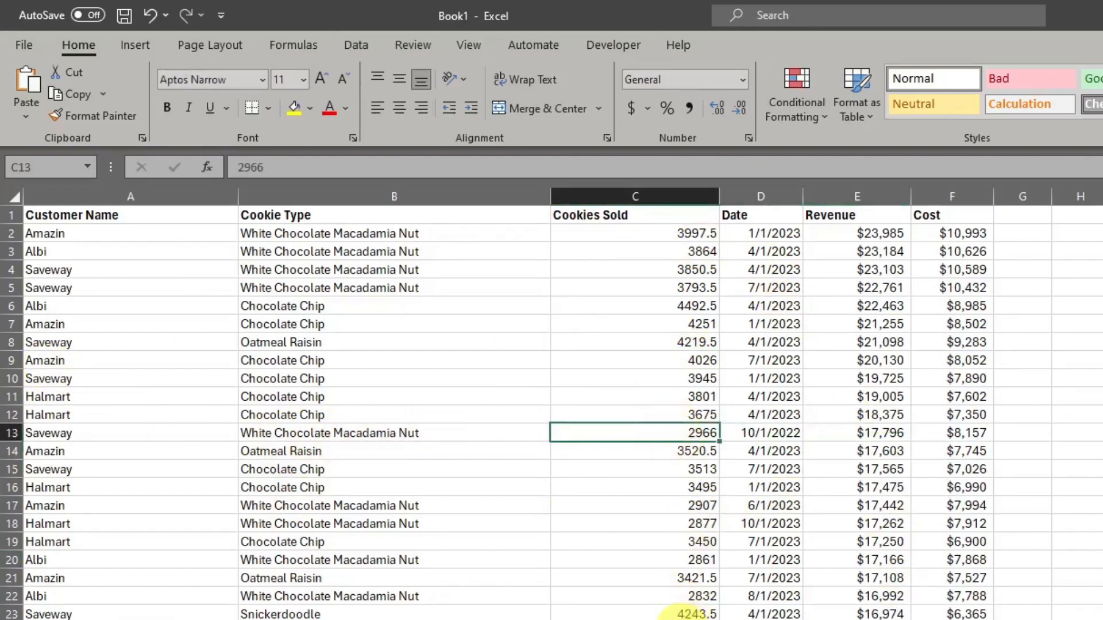
click(138, 46)
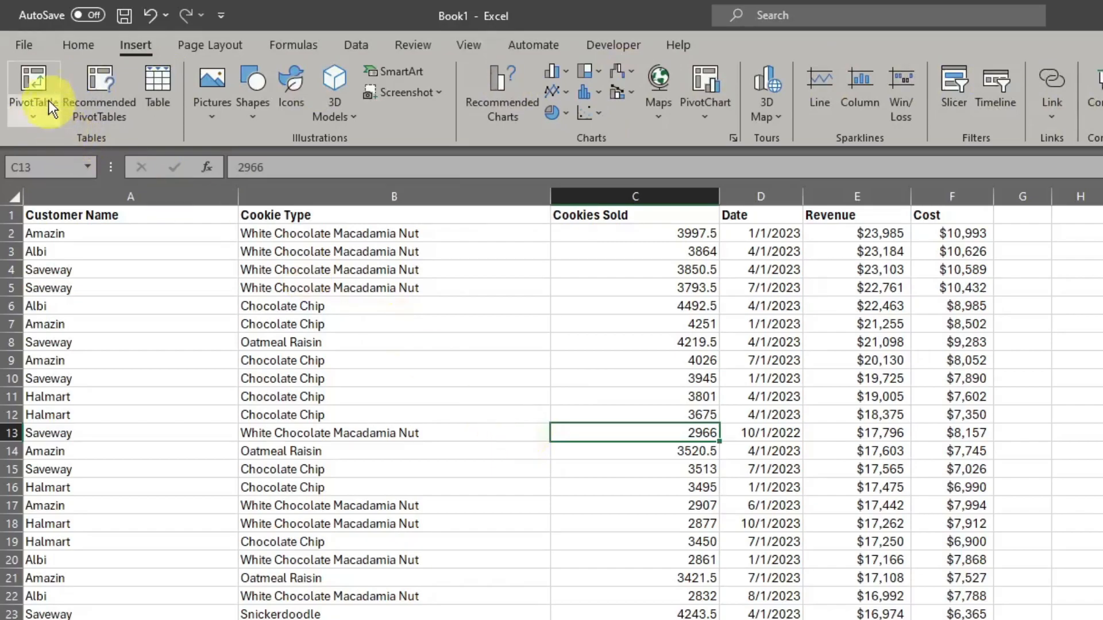
click(42, 81)
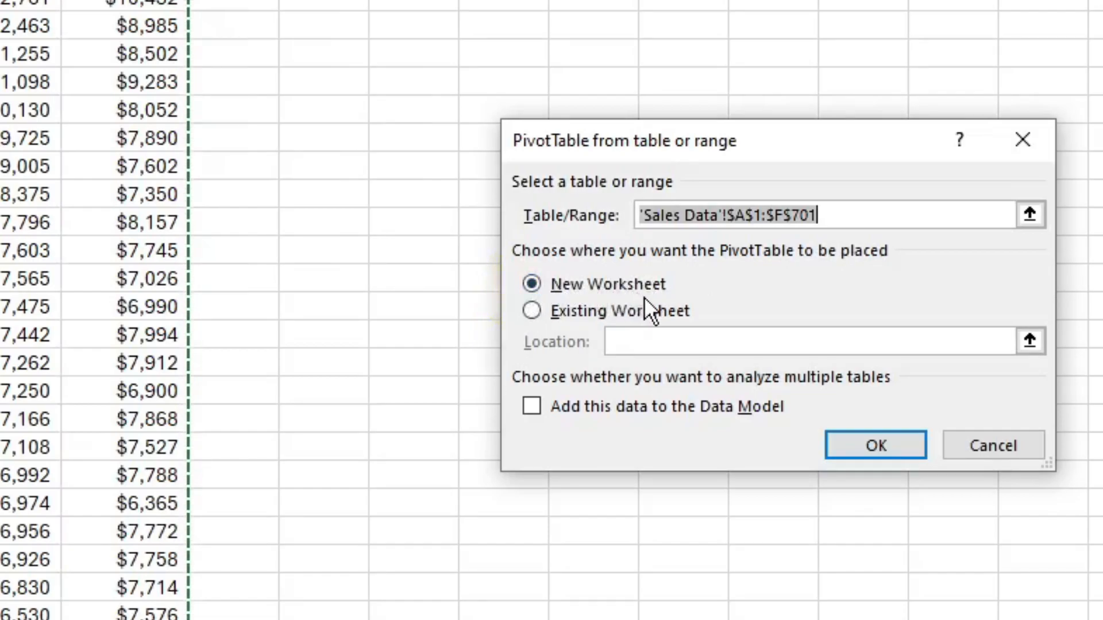
click(866, 443)
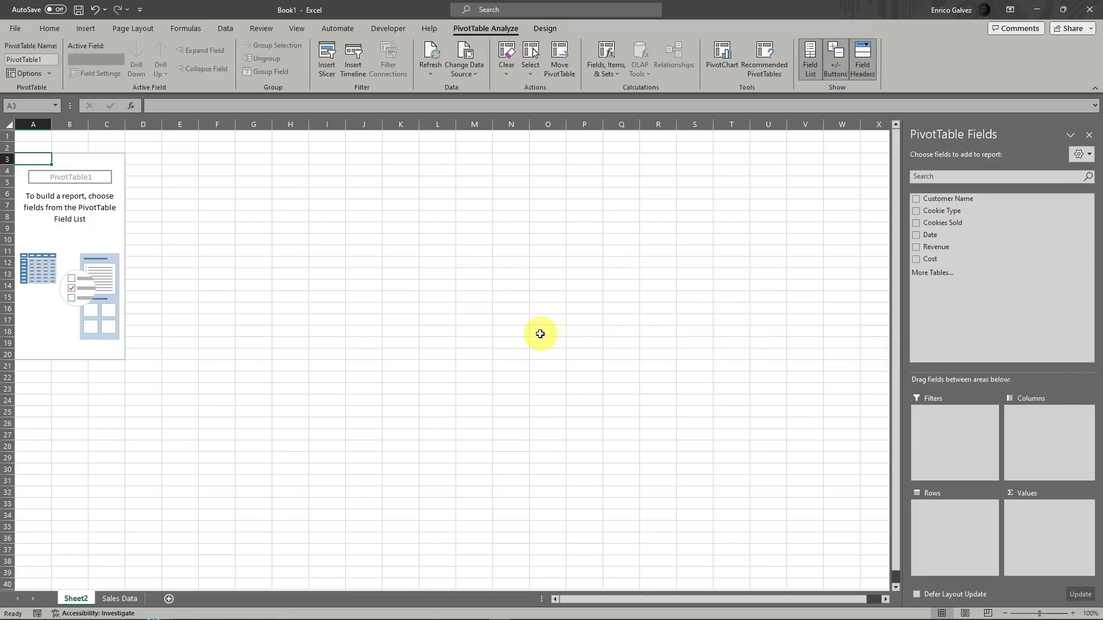
Add the Customer Name field to the Rows area of the empty PivotTable
drag(98, 229, 163, 229)
click(72, 243)
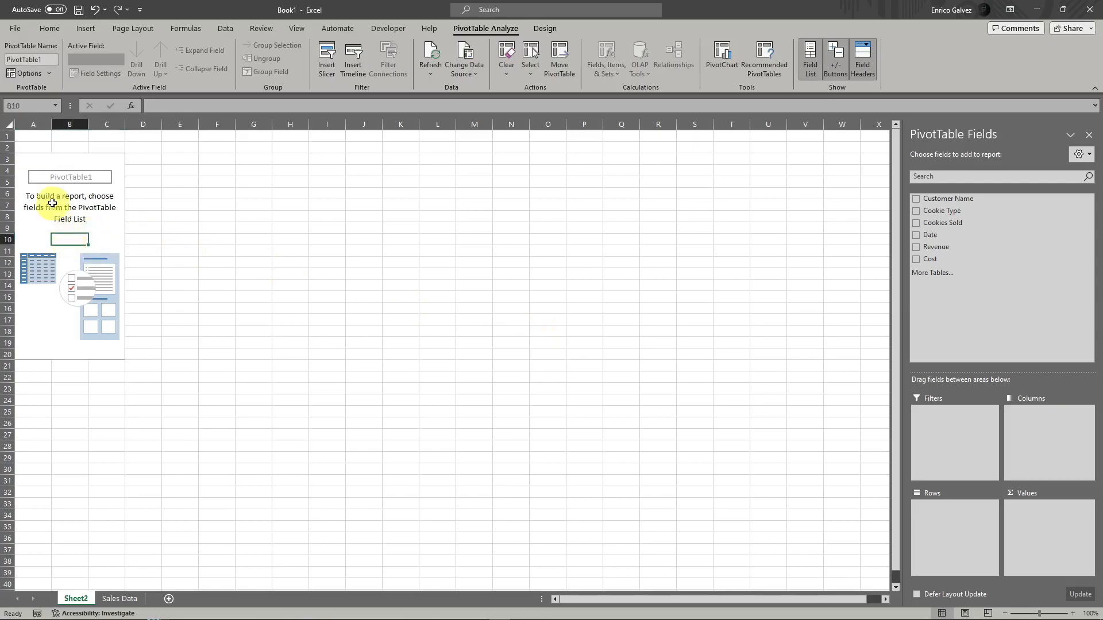
click(68, 271)
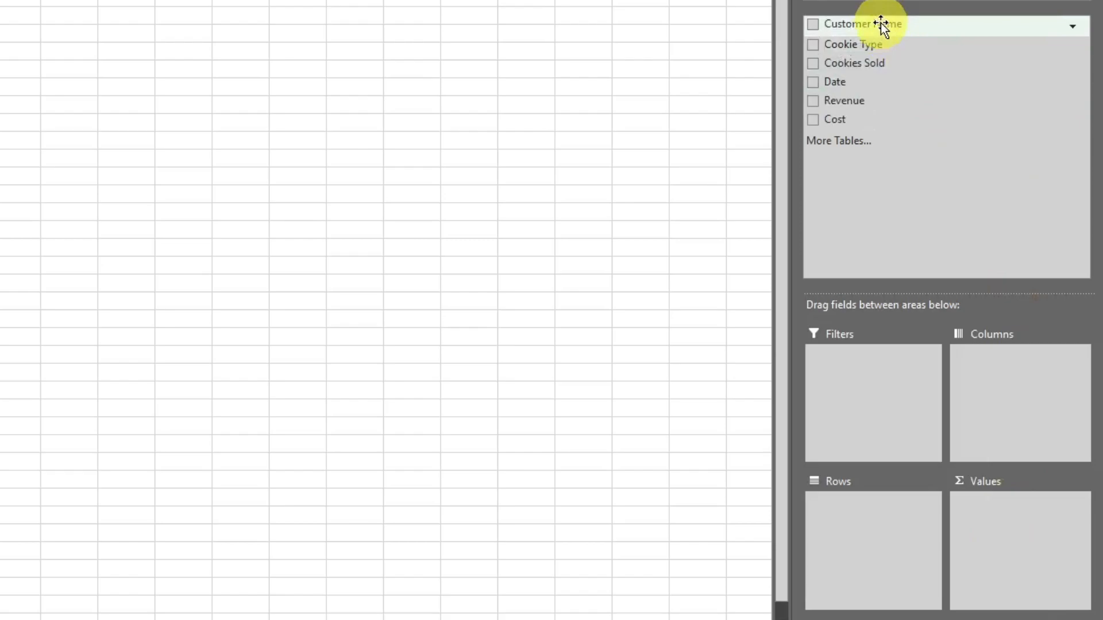
drag(837, 25, 871, 530)
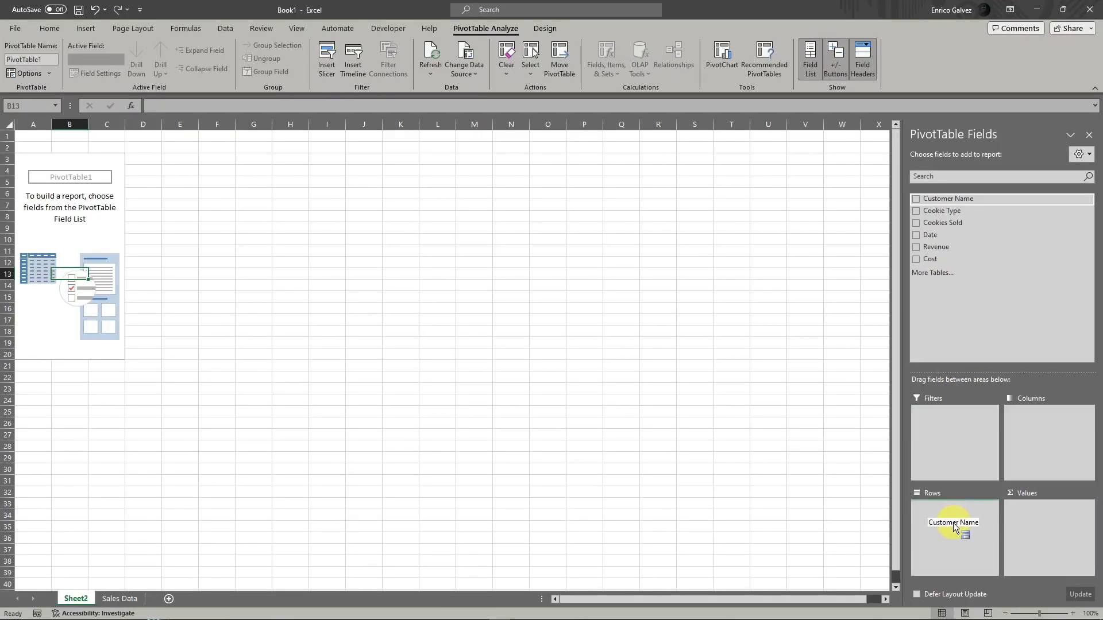
drag(953, 523, 951, 521)
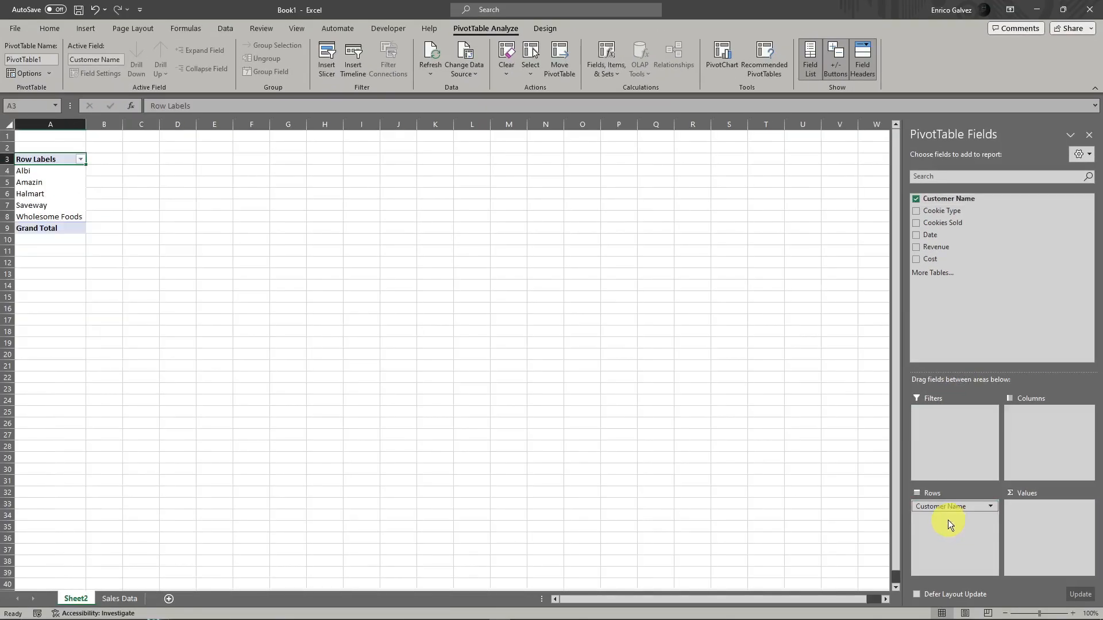
Add the Cookie Type field to the Values area of the PivotTable
click(125, 205)
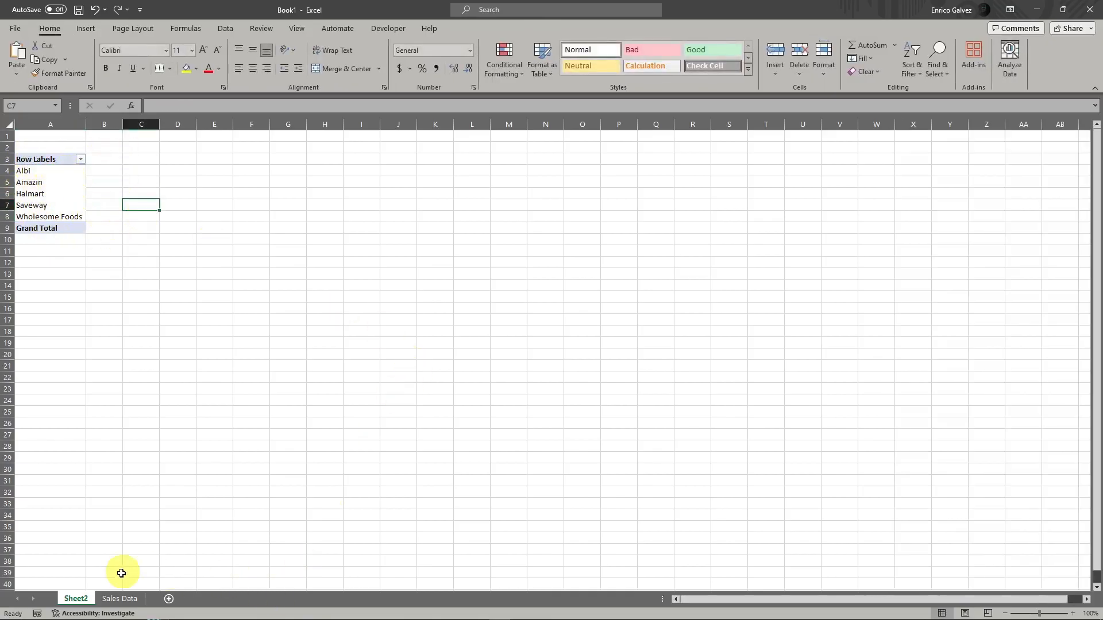
click(76, 182)
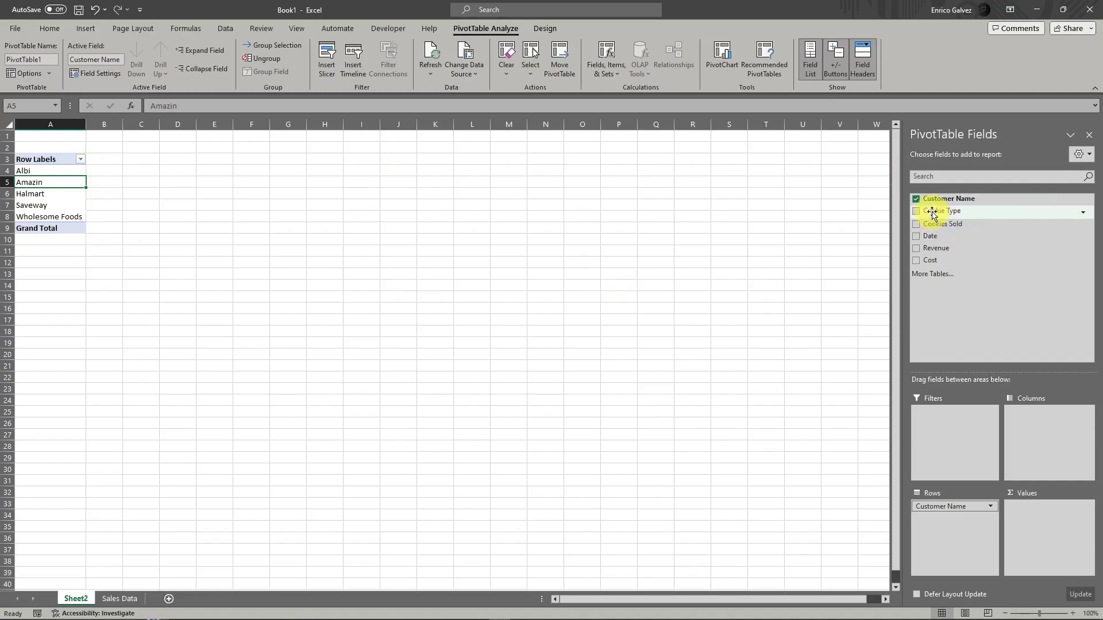
drag(932, 214, 1036, 517)
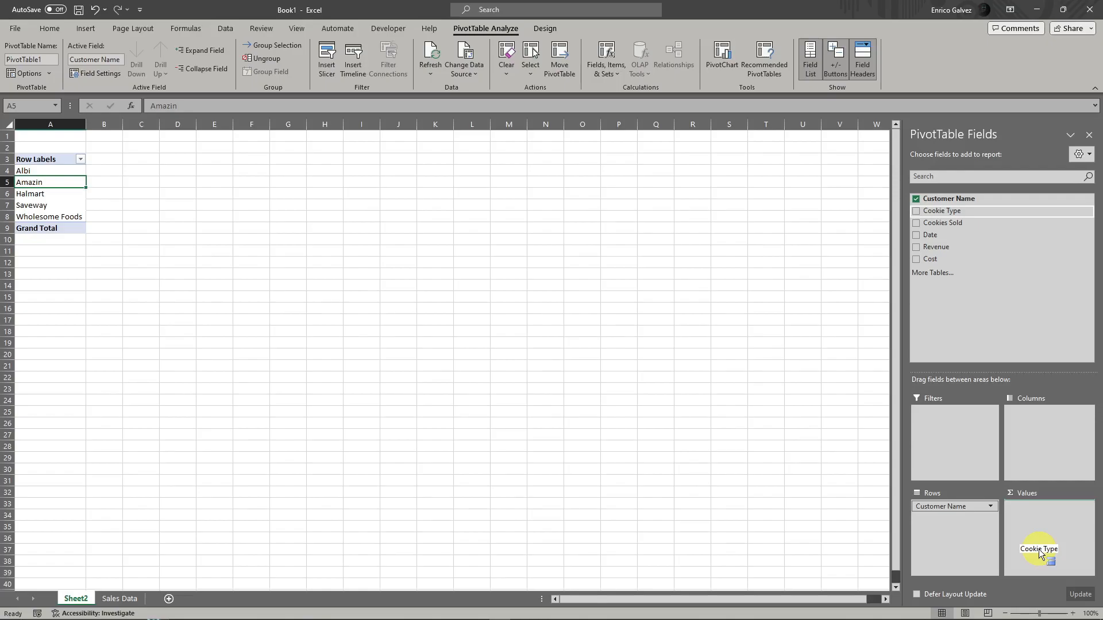
drag(1039, 550, 1043, 534)
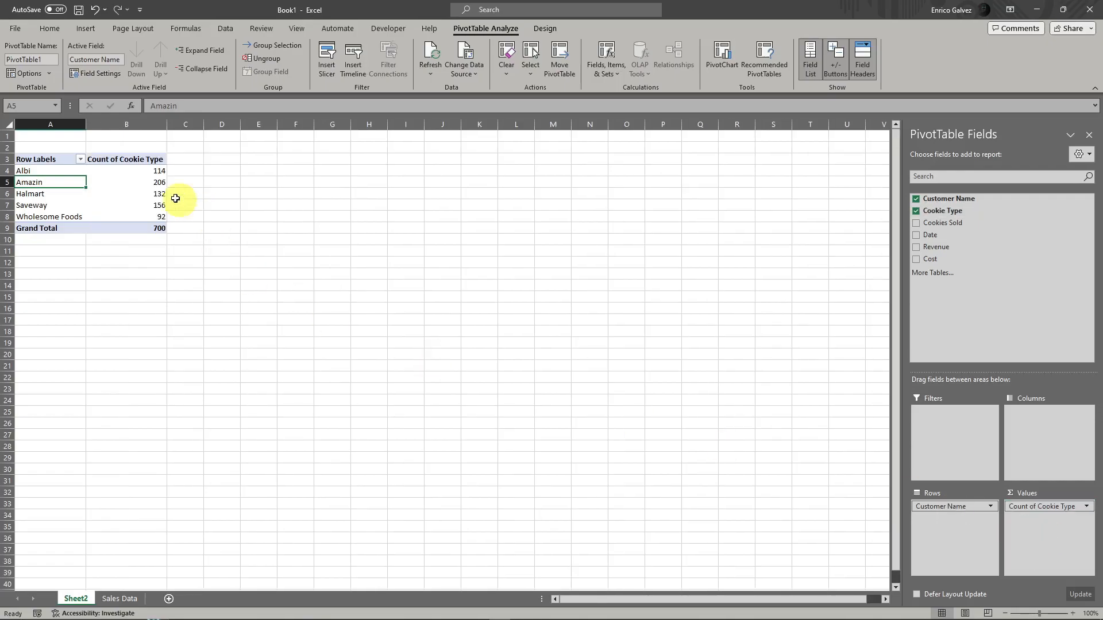
Examine the count of cookie types for each customer in the PivotTable
click(153, 205)
click(79, 189)
click(163, 182)
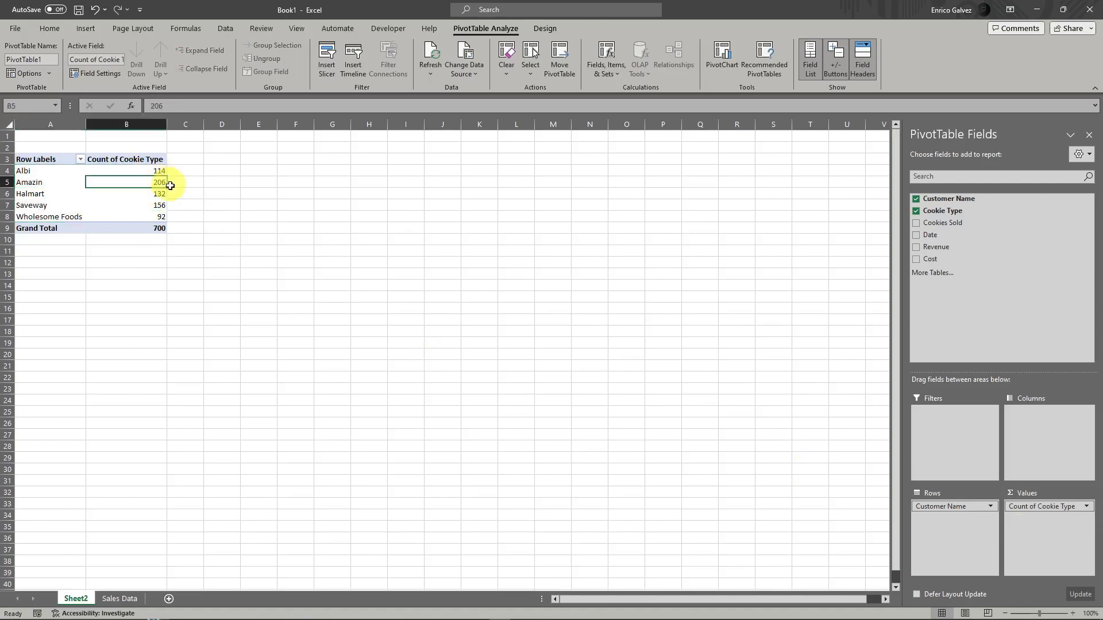
click(222, 229)
click(108, 192)
click(74, 186)
click(130, 182)
click(110, 205)
click(45, 195)
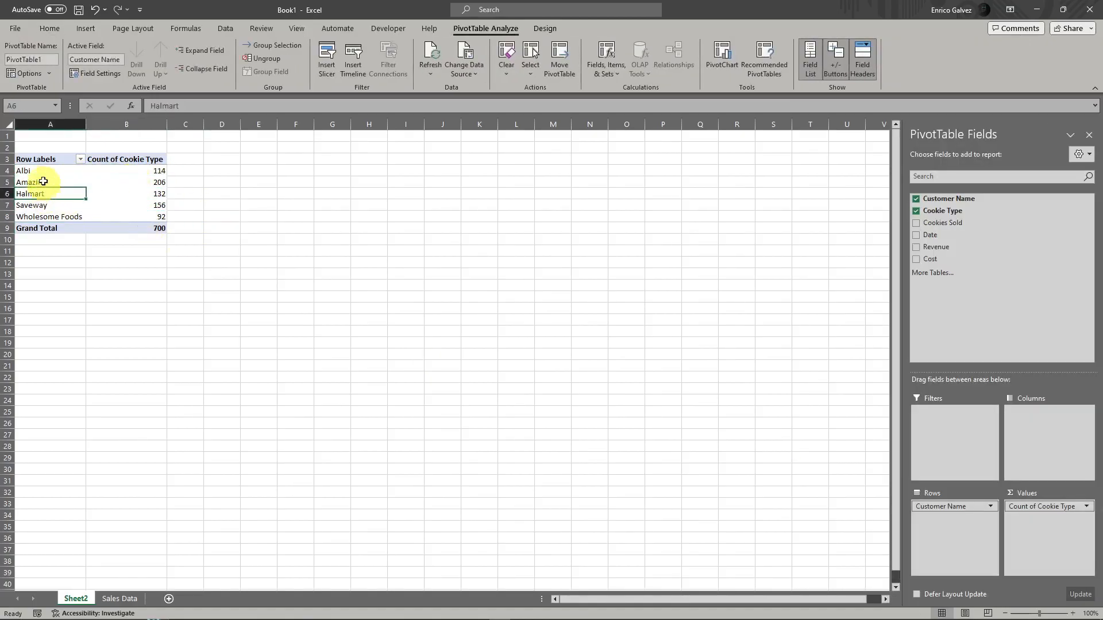
click(95, 181)
click(64, 212)
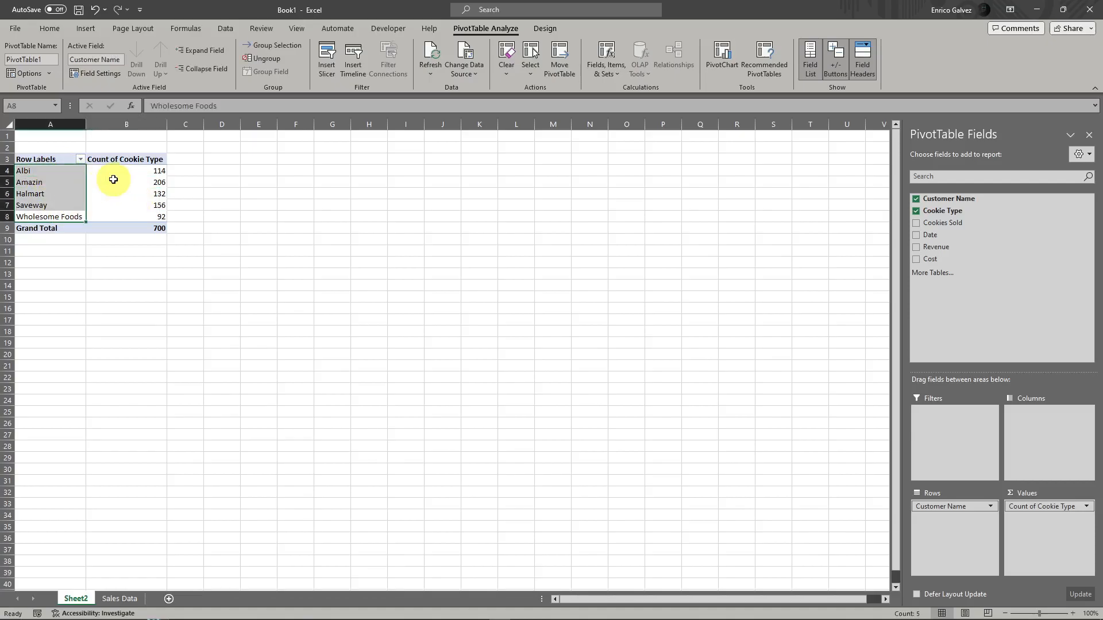
click(115, 180)
click(119, 214)
drag(42, 172, 113, 213)
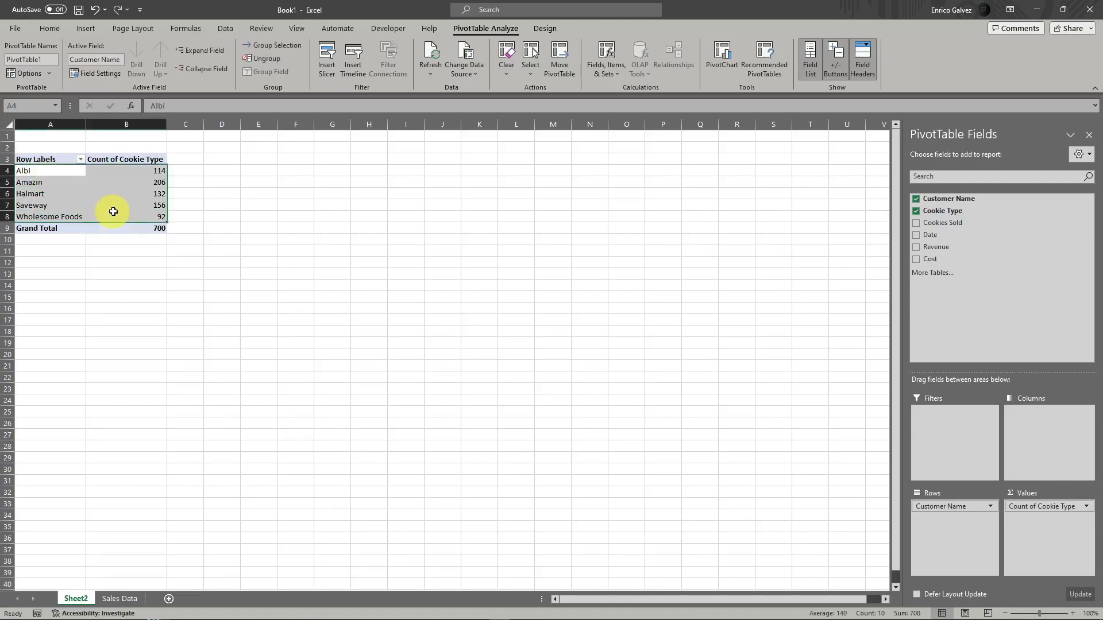
click(50, 179)
click(99, 187)
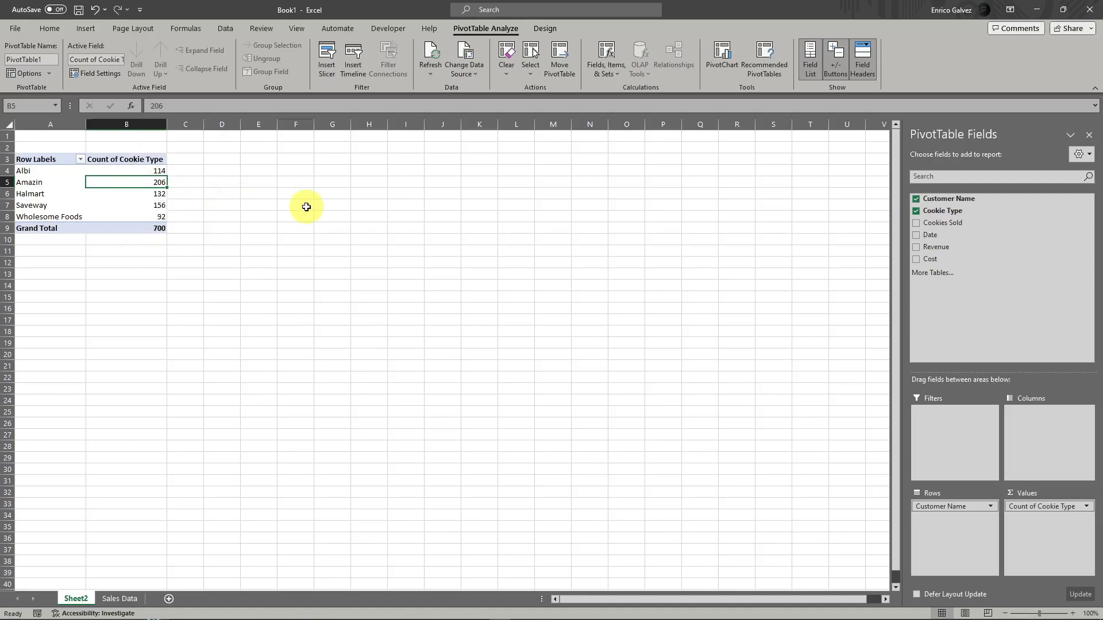
Start inserting a PivotChart based on the customer and cookie type PivotTable
click(304, 206)
click(108, 184)
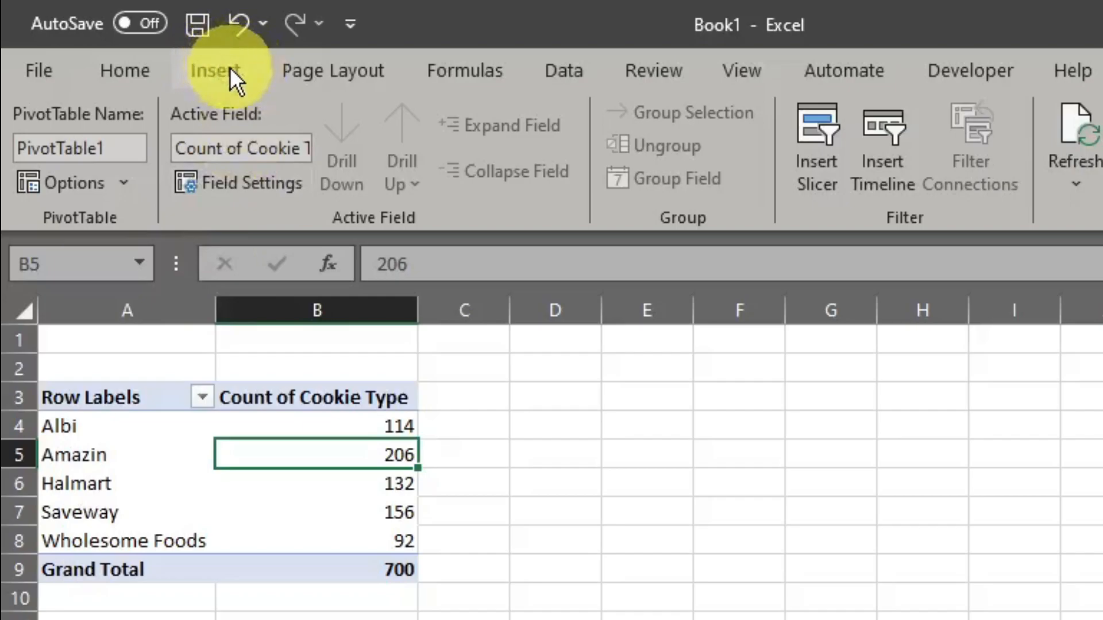
click(230, 67)
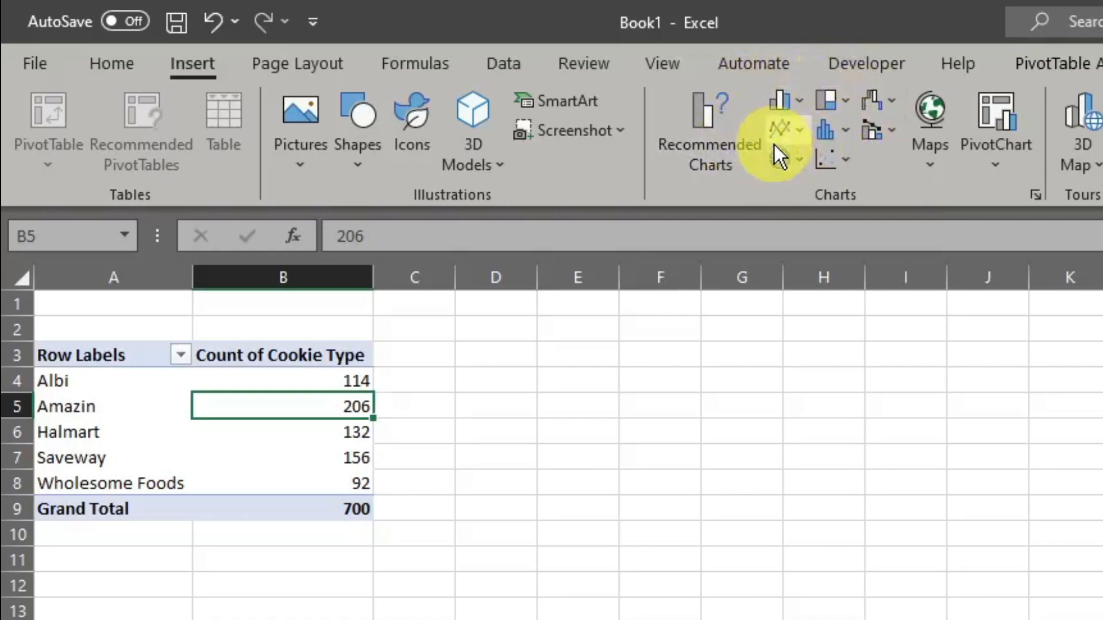
click(840, 166)
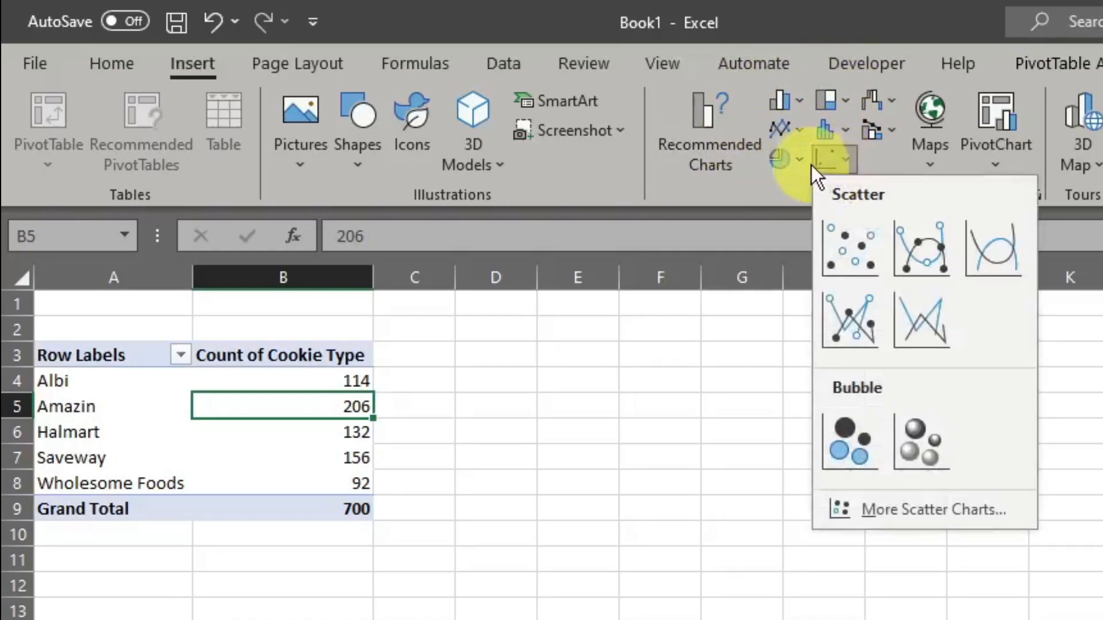
click(794, 164)
click(794, 164)
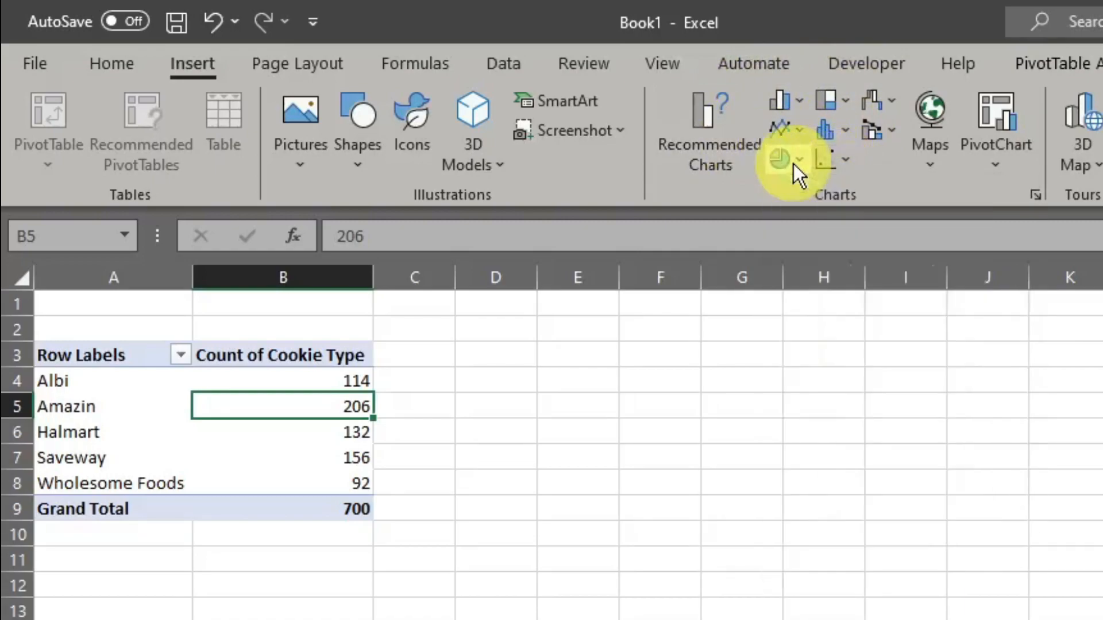
click(1002, 158)
click(1005, 114)
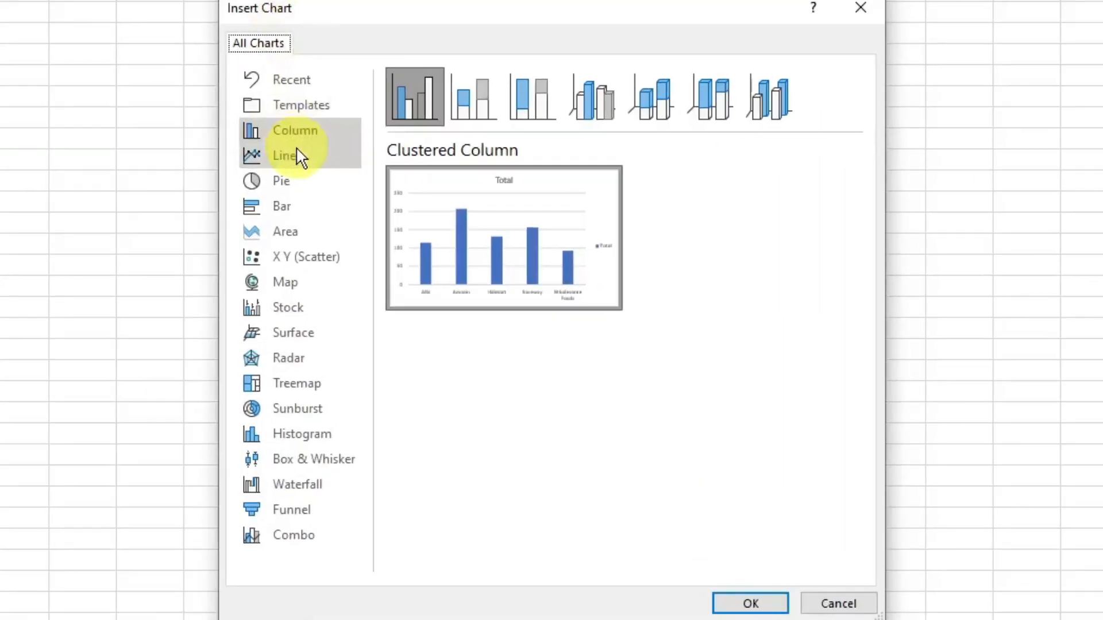
Preview other chart types such as Line, Pie, Bar and Histogram, and insert a Clustered Column PivotChart
click(412, 225)
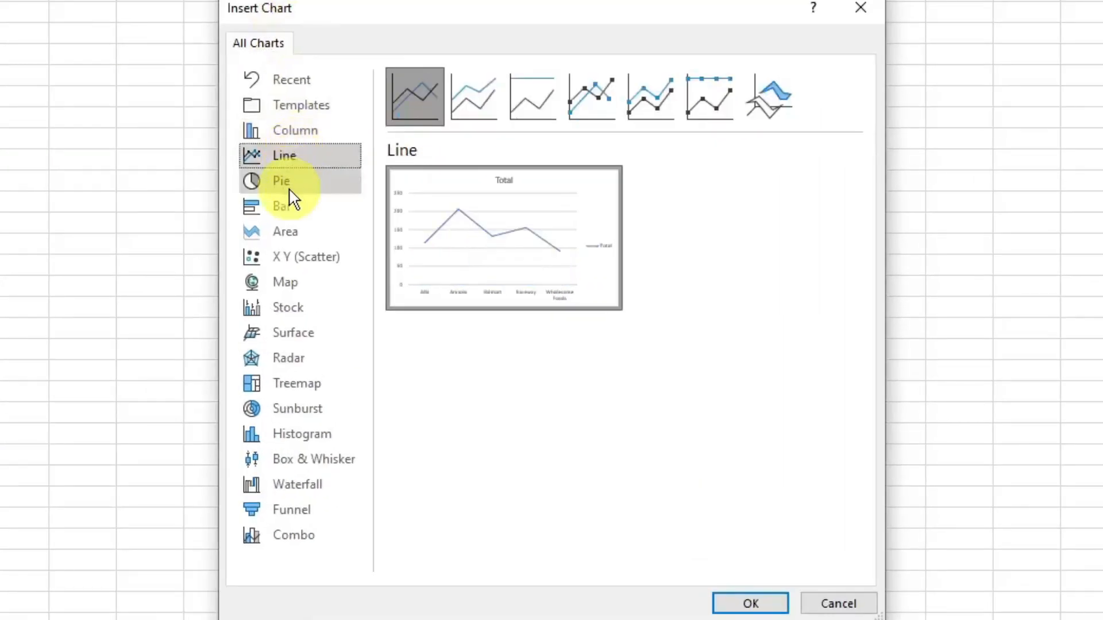
click(411, 240)
click(412, 254)
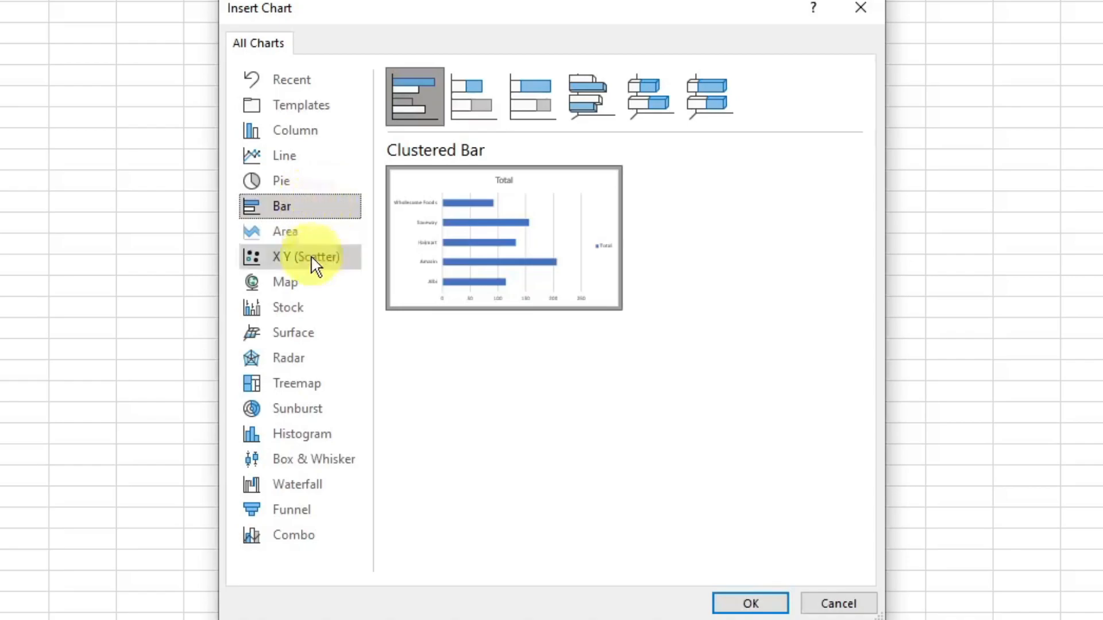
click(312, 355)
click(319, 437)
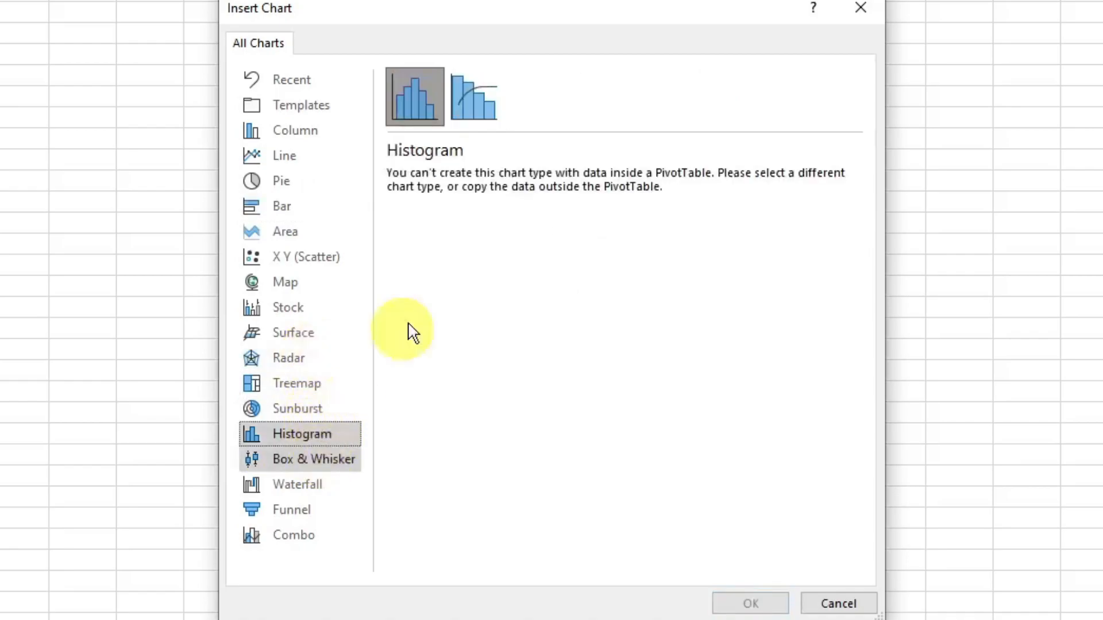
click(315, 134)
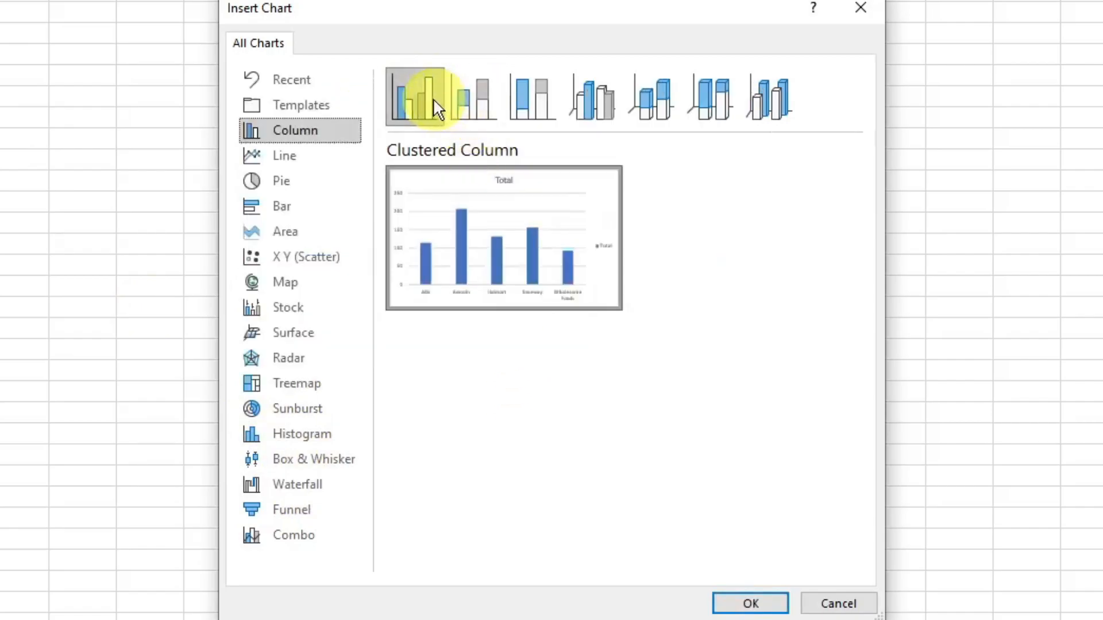
mouse_move(468, 234)
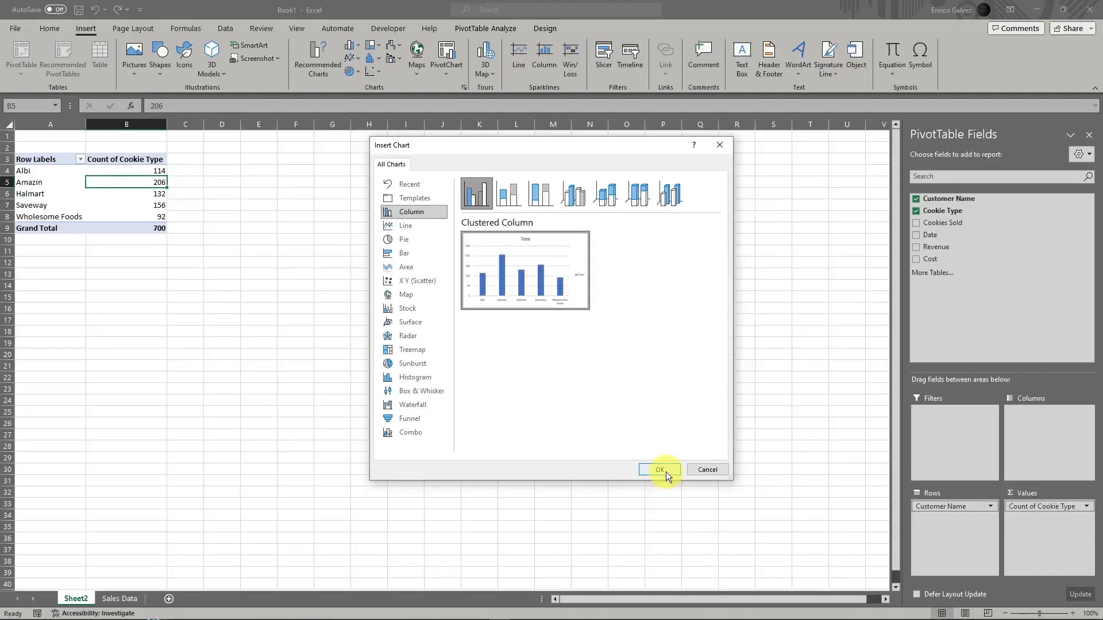
click(751, 604)
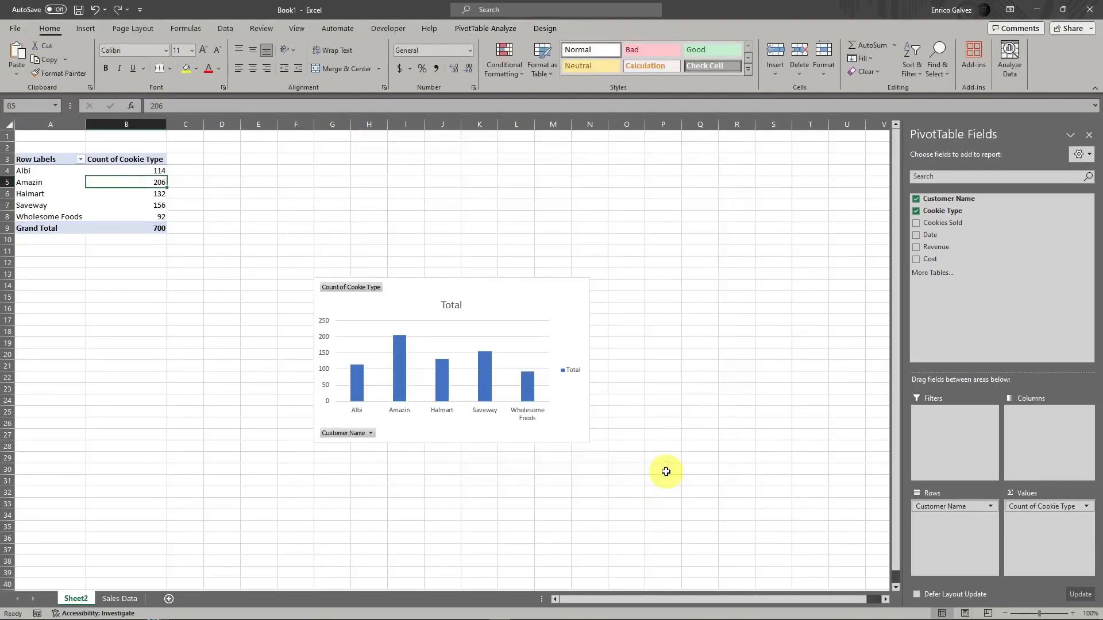
Enlarge the PivotChart and place it beside the PivotTable, spanning about columns C to S and rows 4 to 32
drag(494, 343, 408, 258)
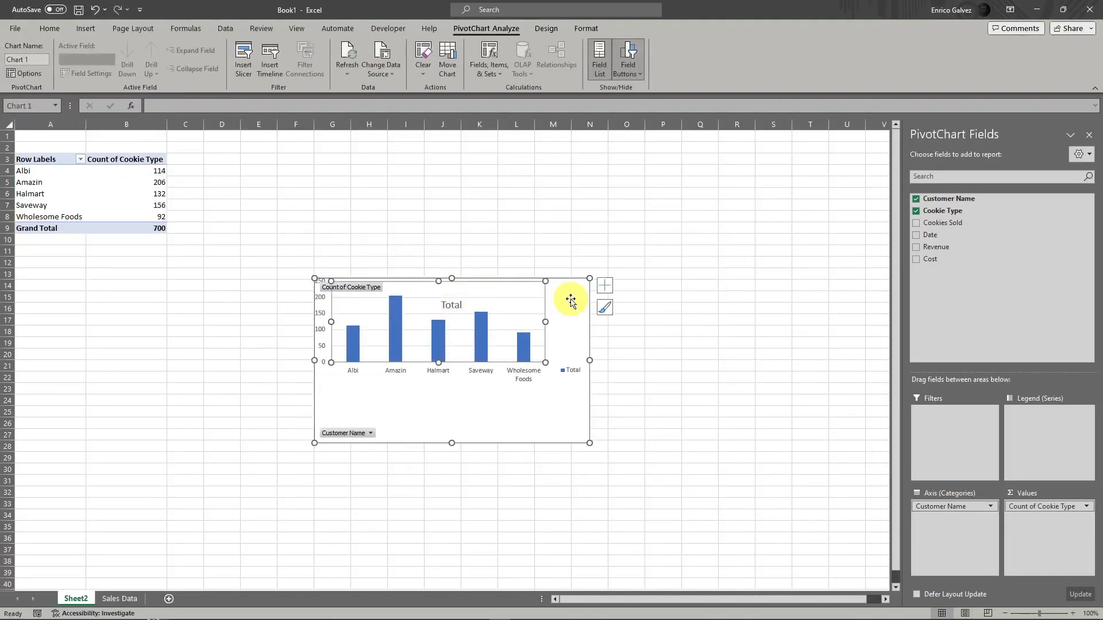
key(ctrl+z)
drag(569, 311, 460, 222)
drag(481, 353, 827, 525)
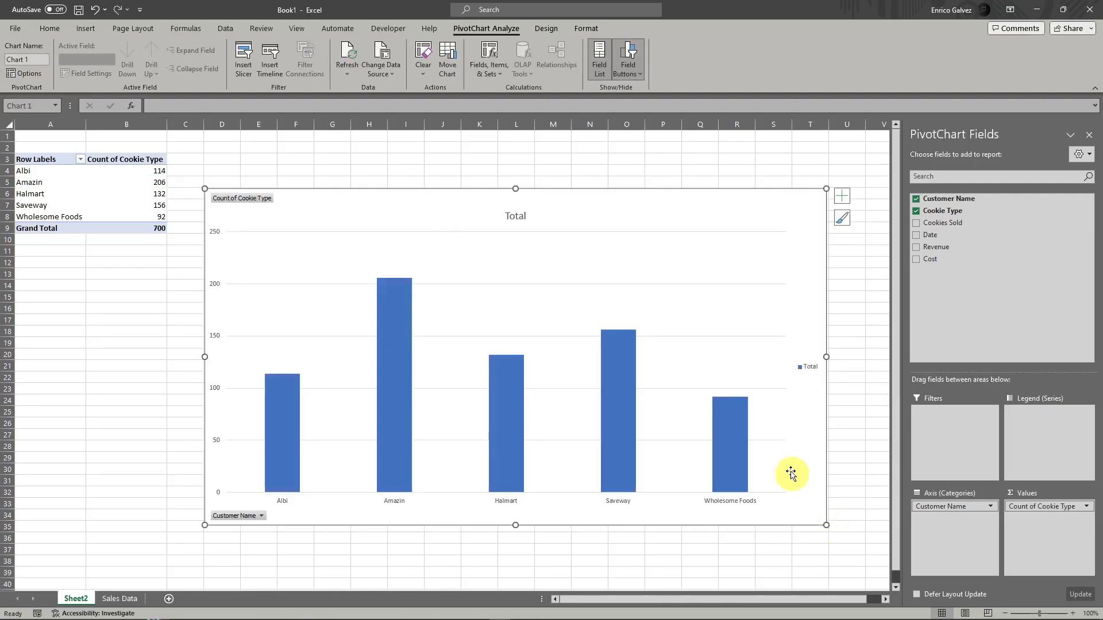
click(850, 288)
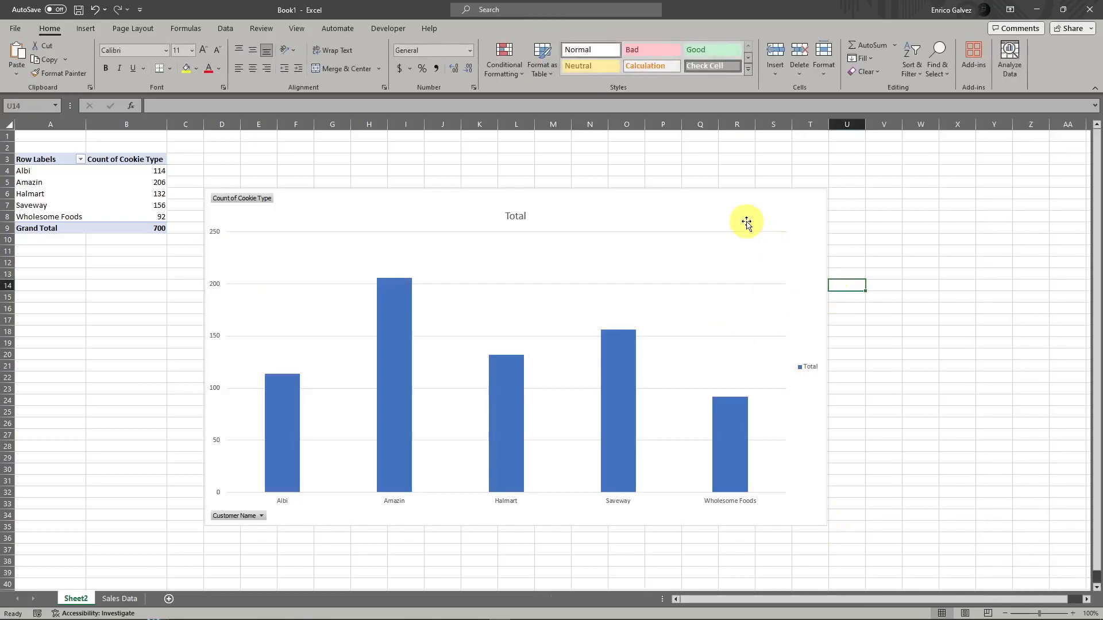
drag(743, 221, 711, 192)
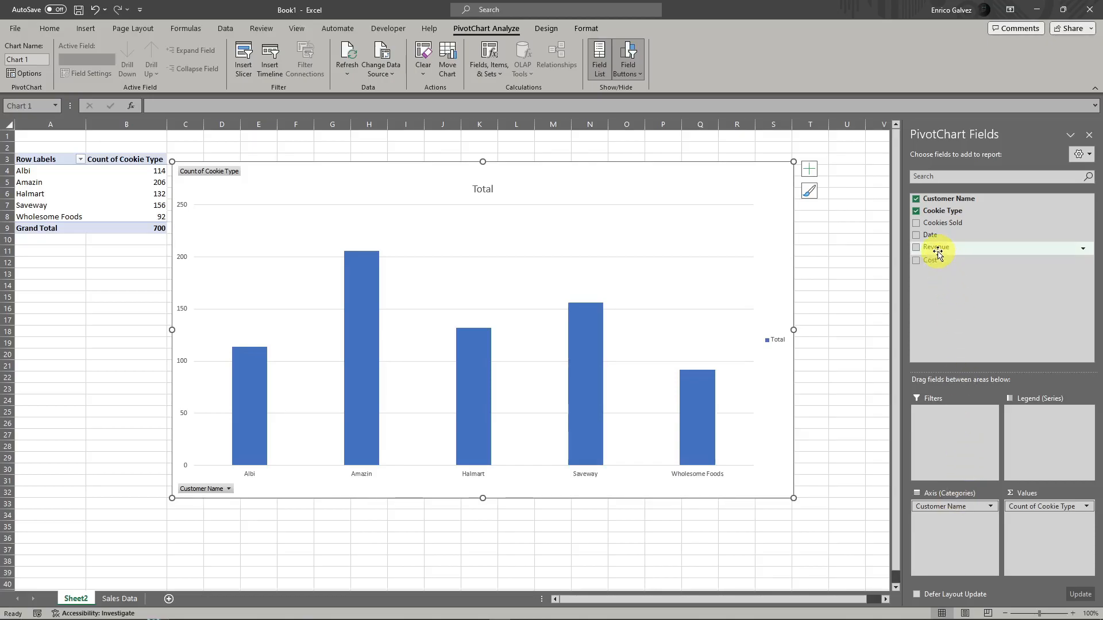
Add the Revenue field to the Values area of the PivotChart, below Count of Cookie Type
drag(934, 247, 1044, 535)
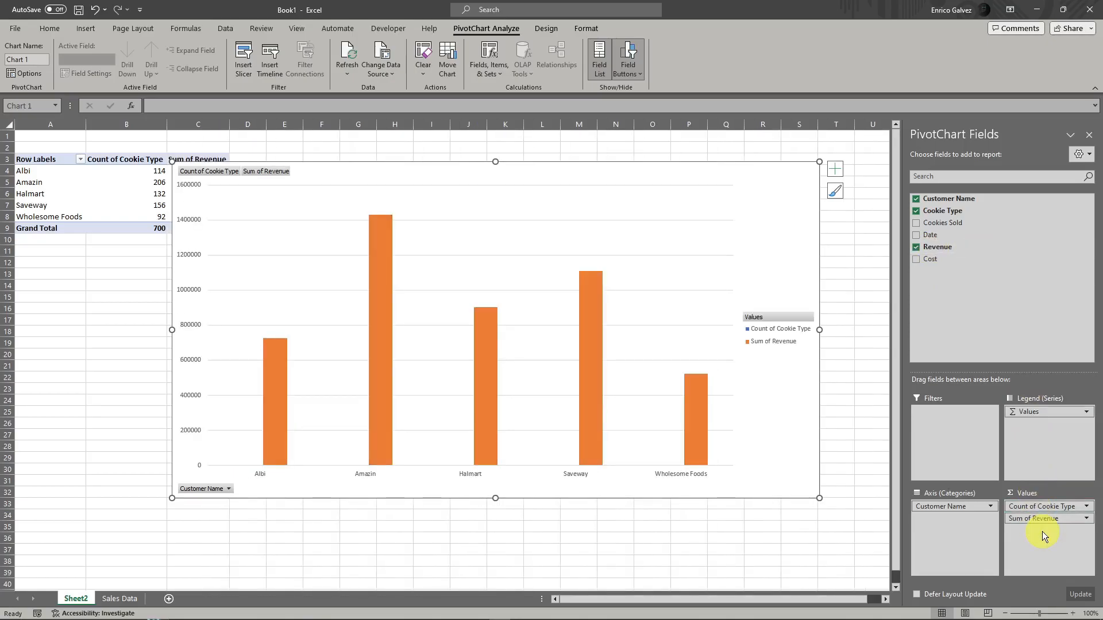
scroll(688, 375, down, 1)
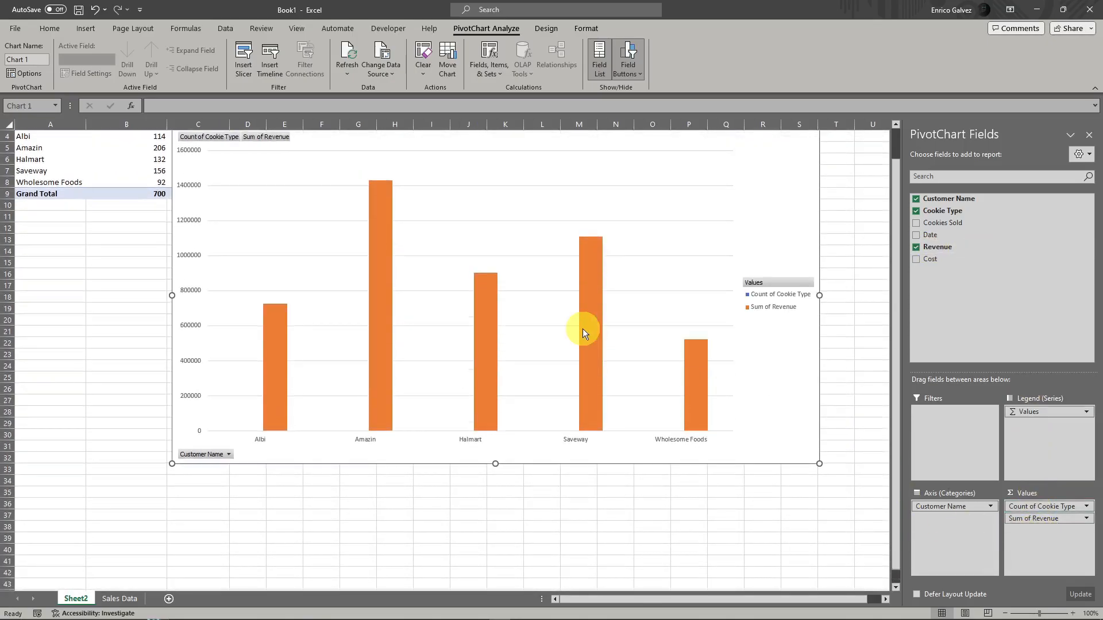
scroll(396, 340, up, 1)
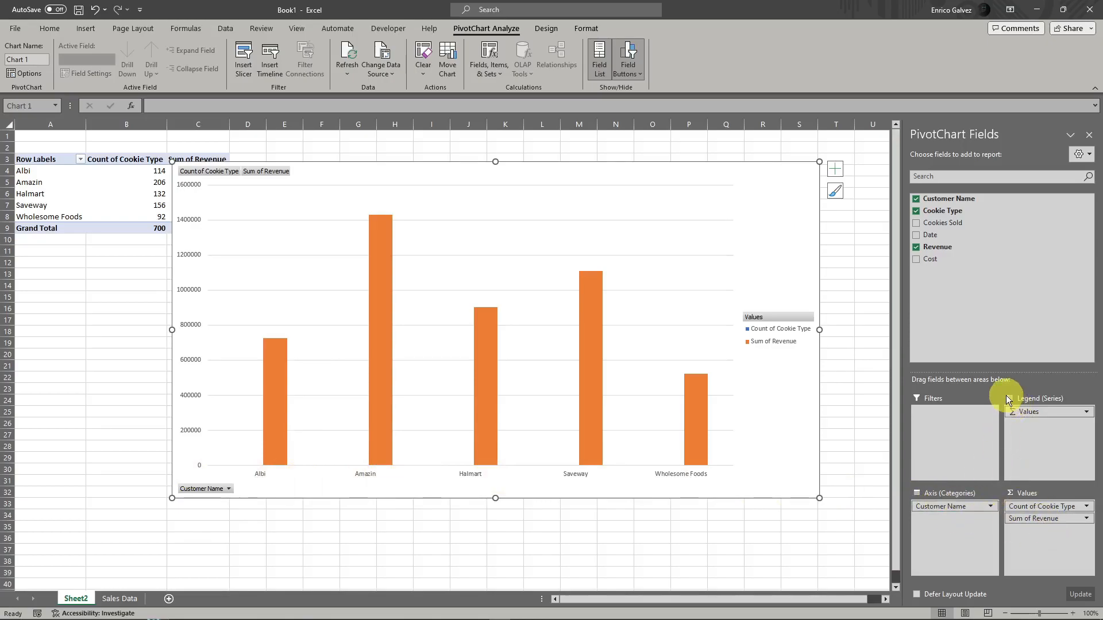
Switch the rows and columns of the PivotChart so each customer becomes its own series
click(447, 285)
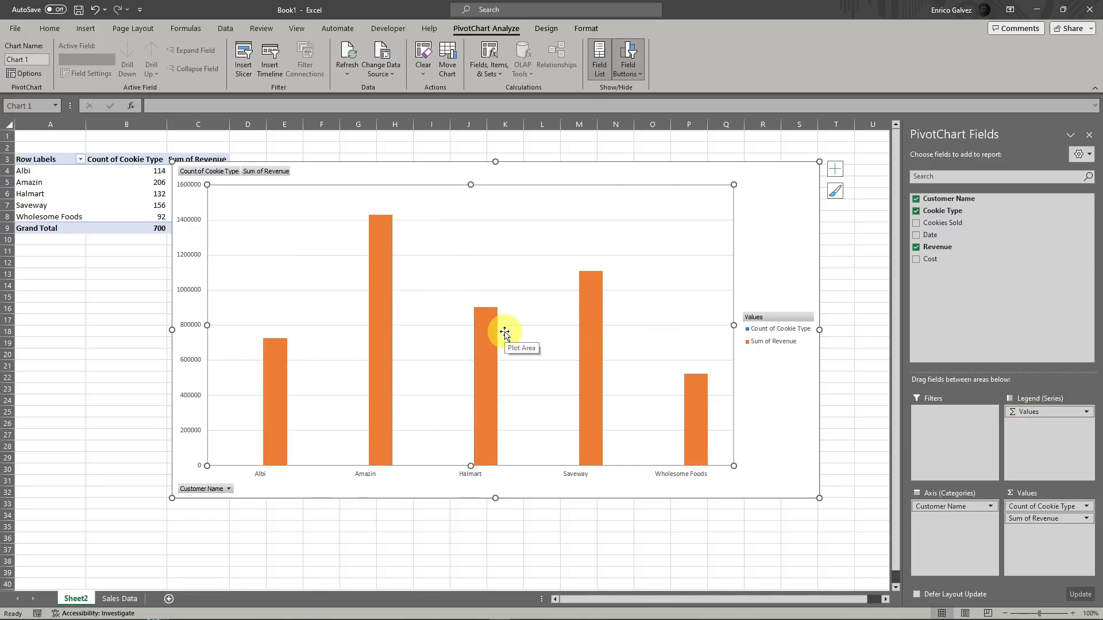
click(542, 30)
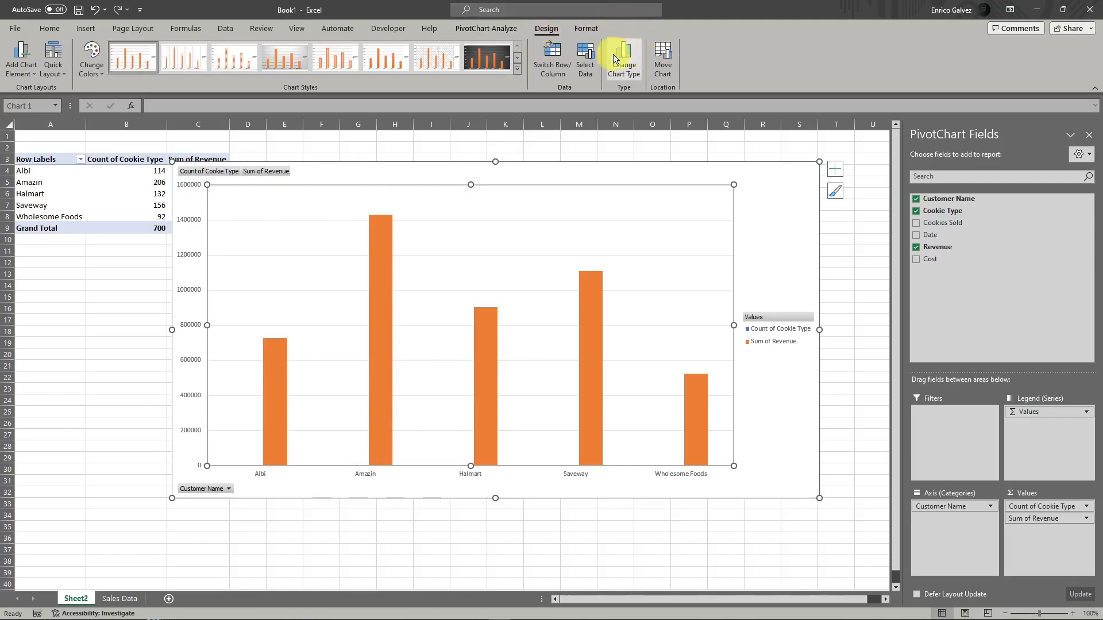
click(550, 63)
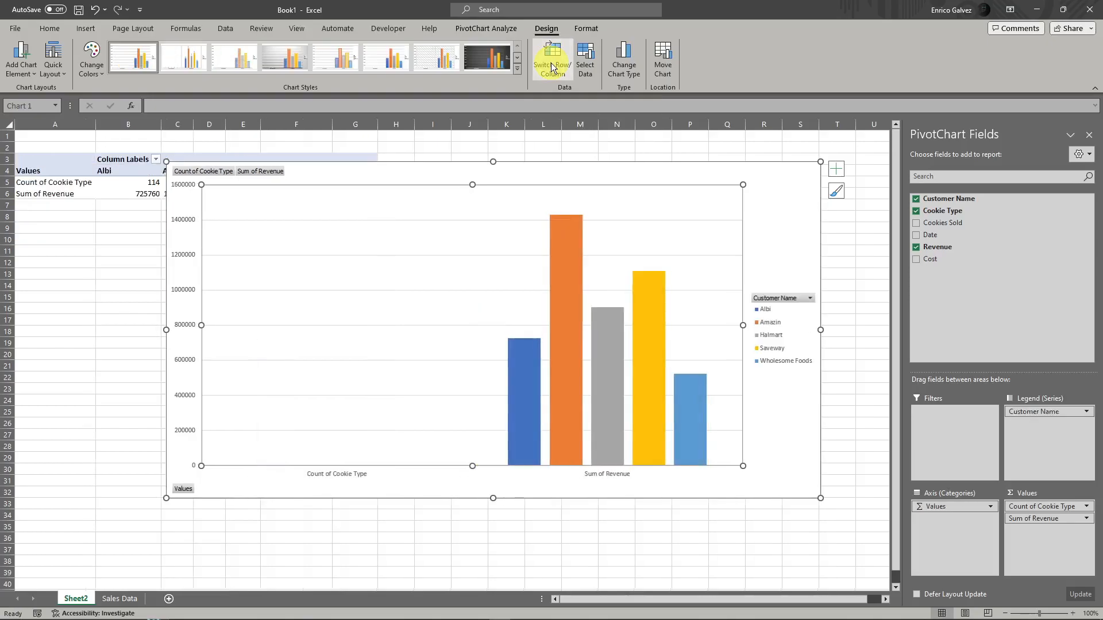
drag(764, 299, 770, 382)
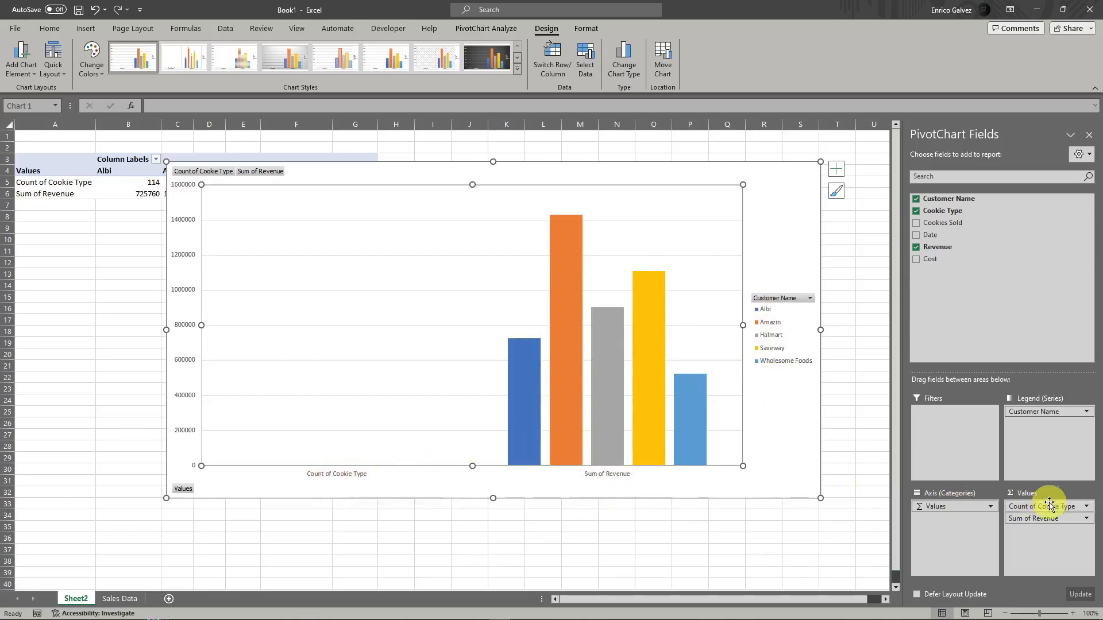
Remove Count of Cookie Type from the Values area so only Sum of Revenue is charted
click(1086, 507)
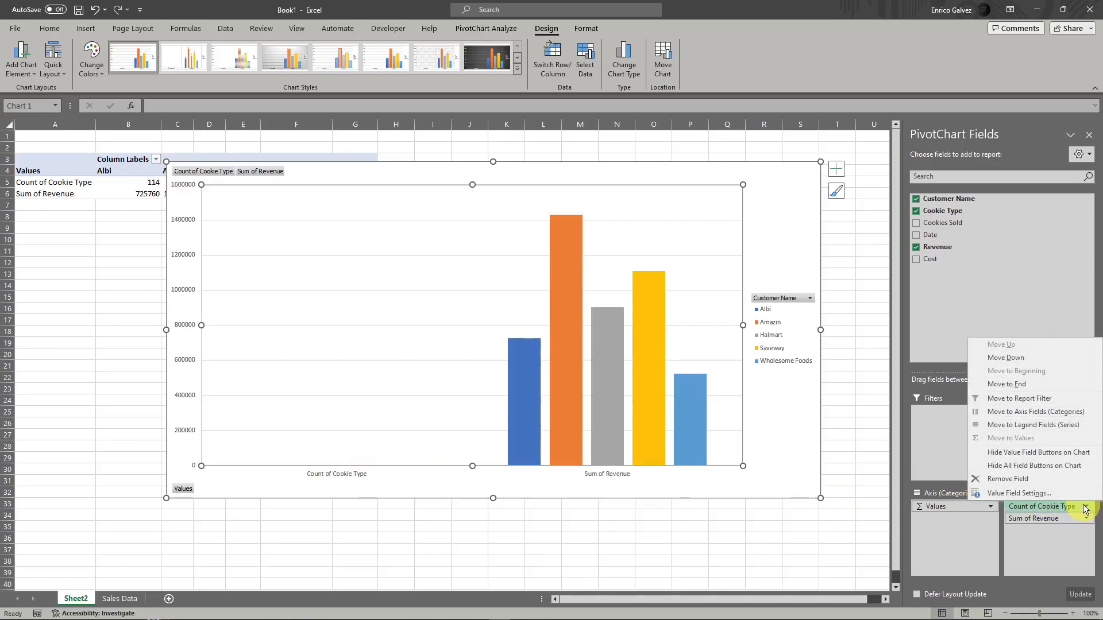
click(1086, 507)
drag(1046, 507, 790, 521)
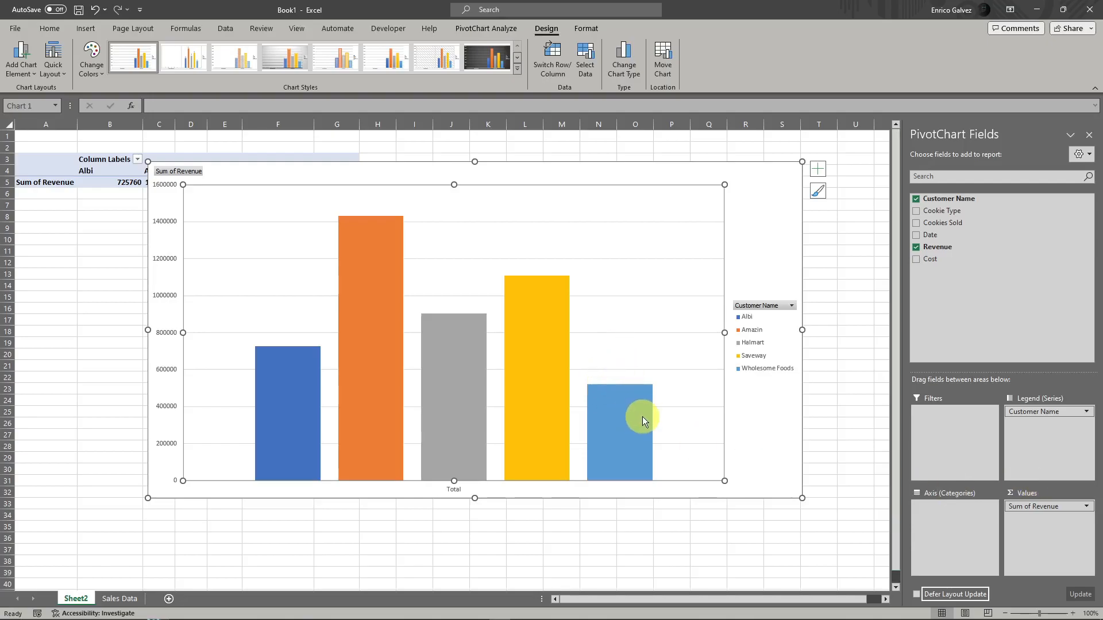
mouse_move(643, 416)
click(24, 67)
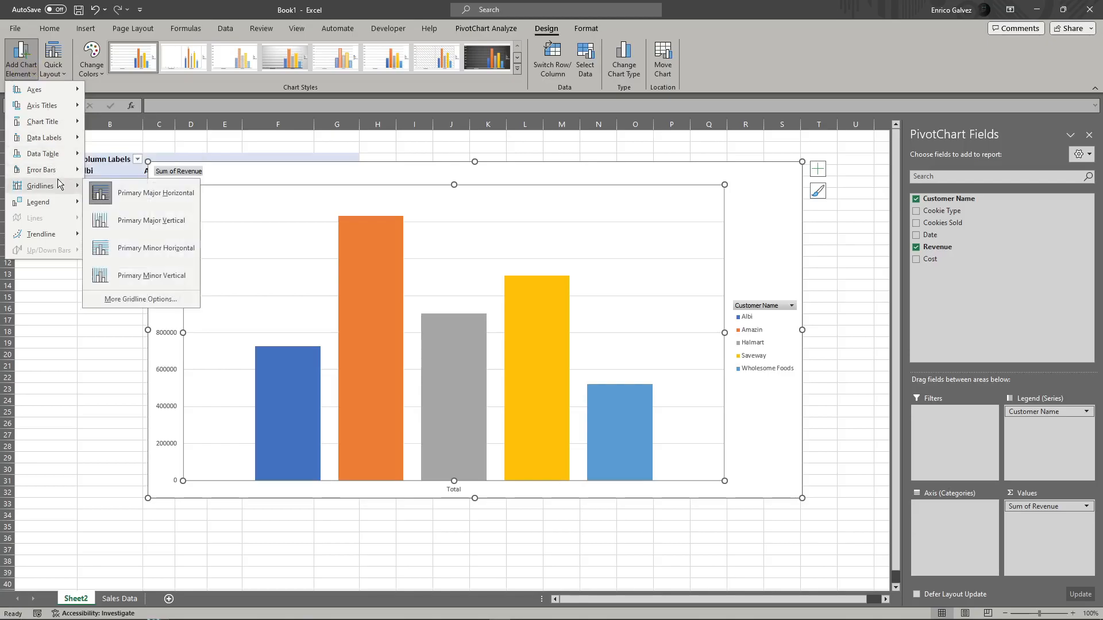
click(129, 86)
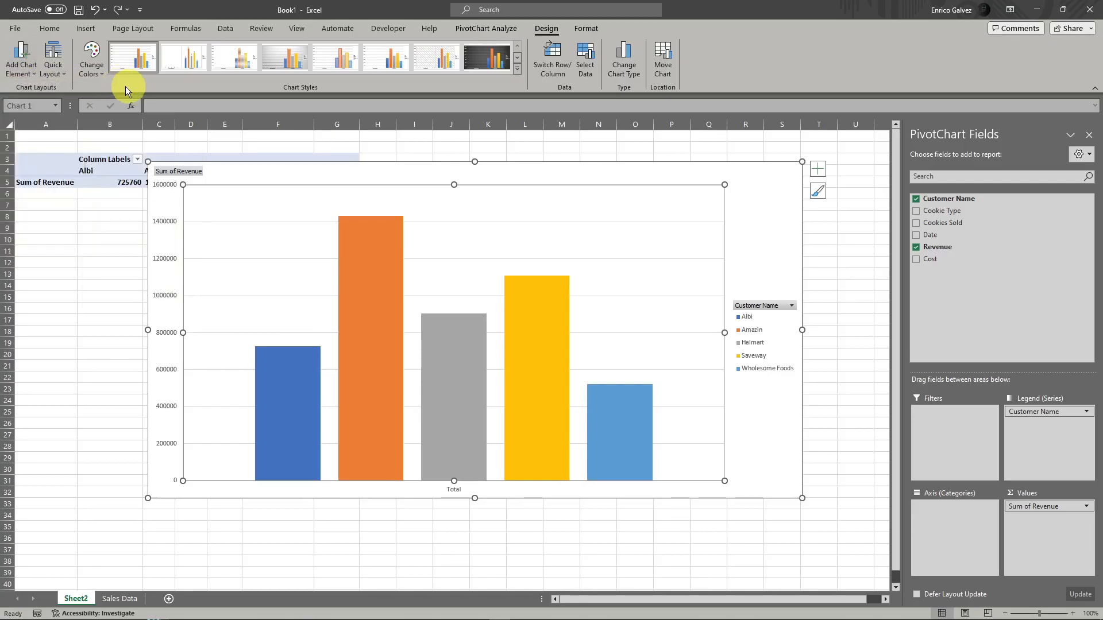
click(100, 74)
click(100, 74)
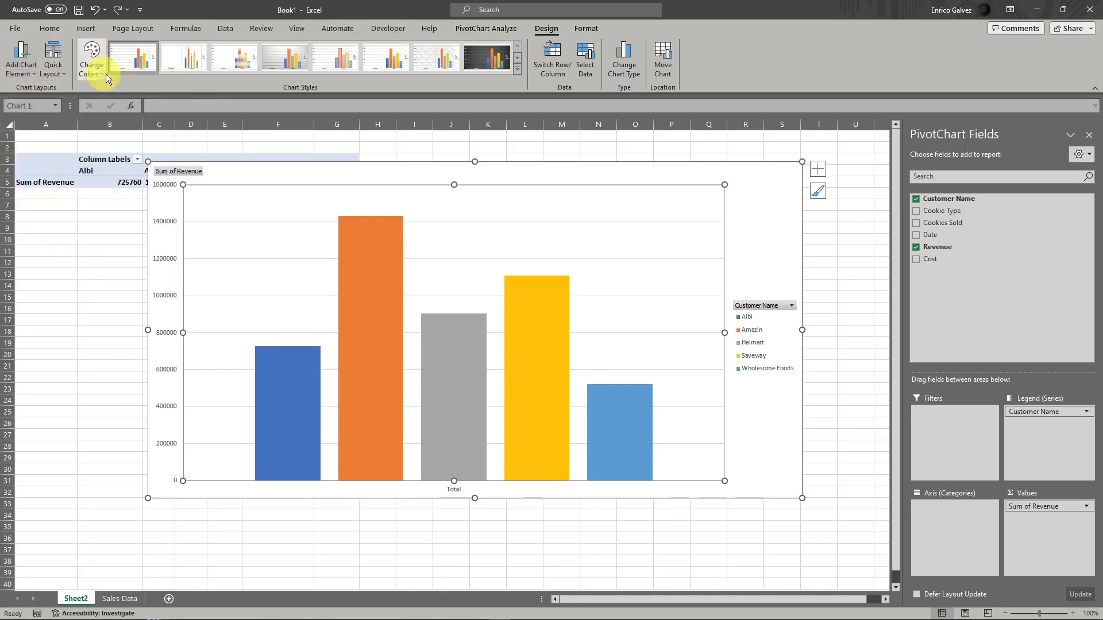
Apply chart Style 3, with lighter shaded columns, to the PivotChart
click(518, 68)
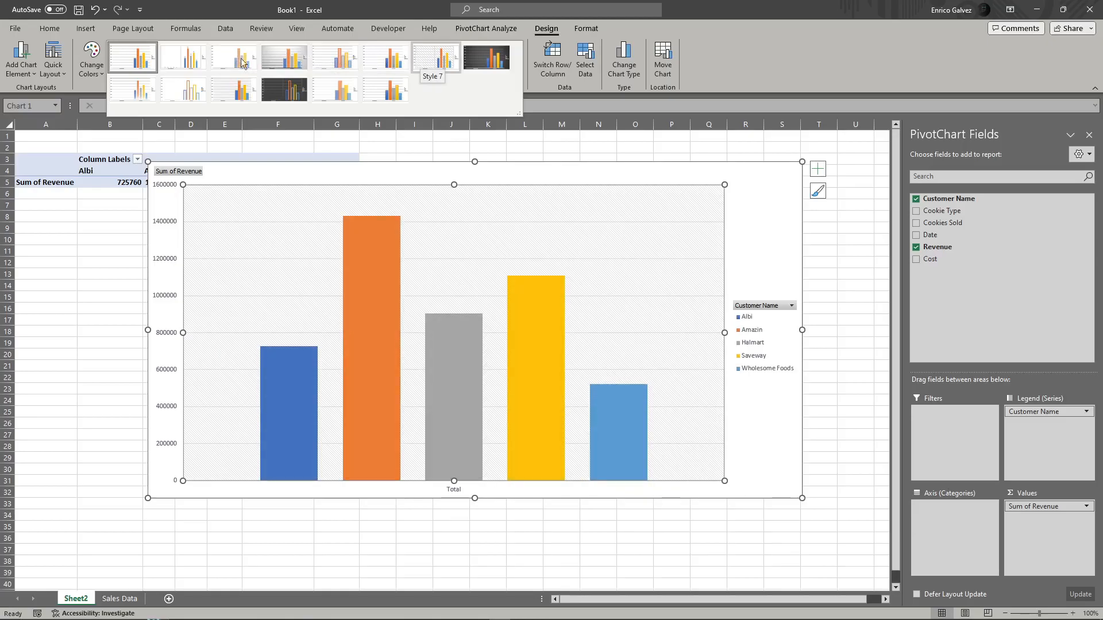
click(222, 57)
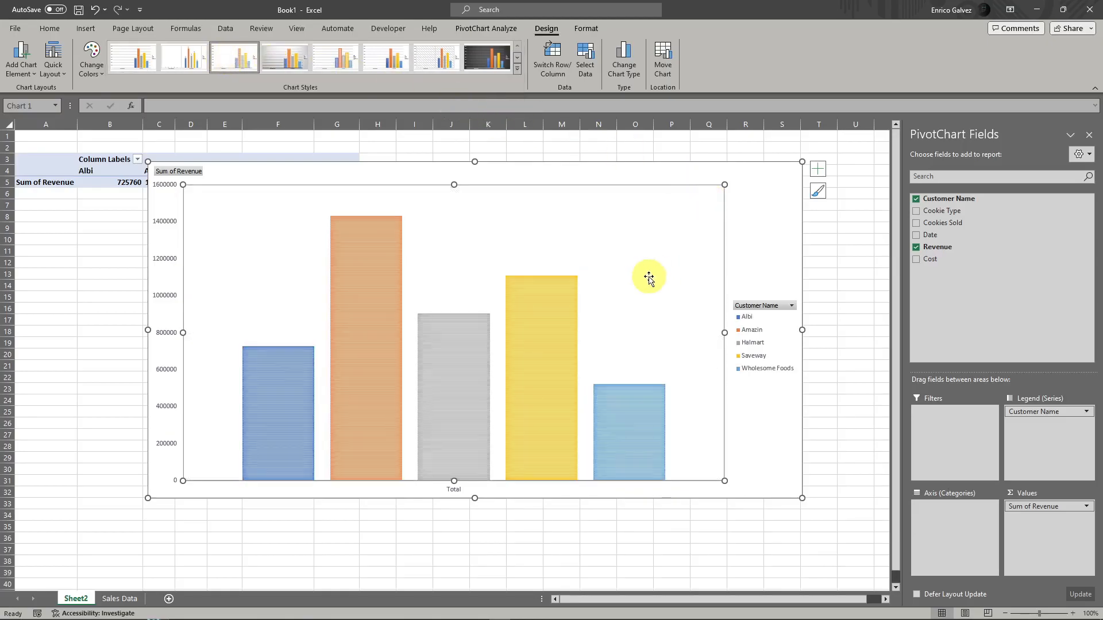
Enlarge the PivotChart slightly and move it below the PivotTable so the revenue figures are uncovered
click(473, 254)
drag(148, 161, 108, 152)
drag(746, 210, 753, 256)
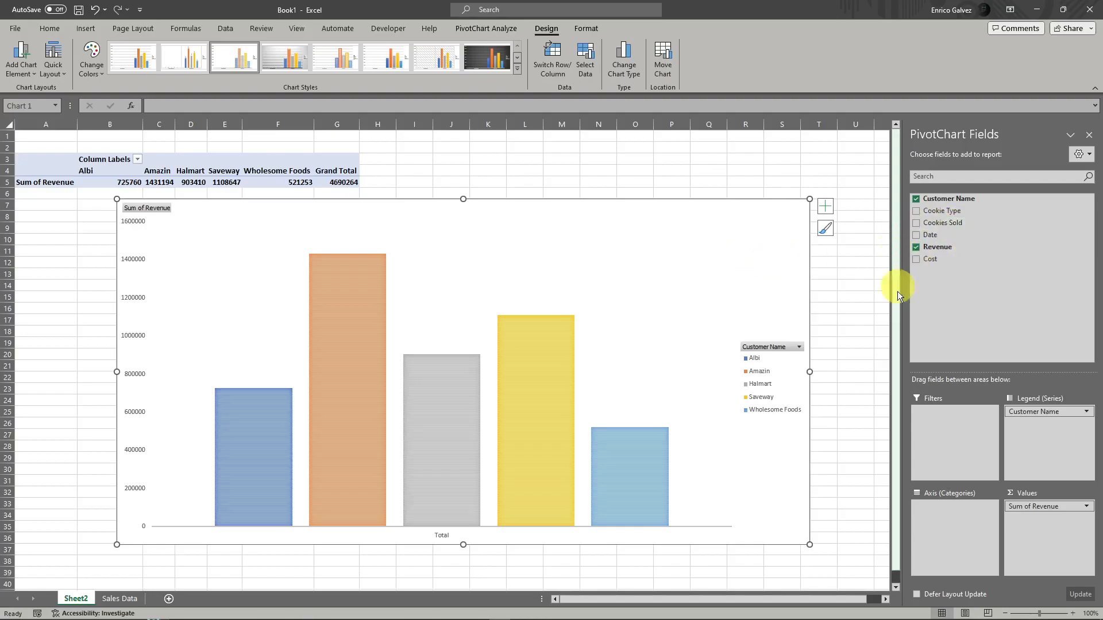
Enlarge the Customer Name legend box up and inward over the empty area above the Wholesome Foods column
click(760, 378)
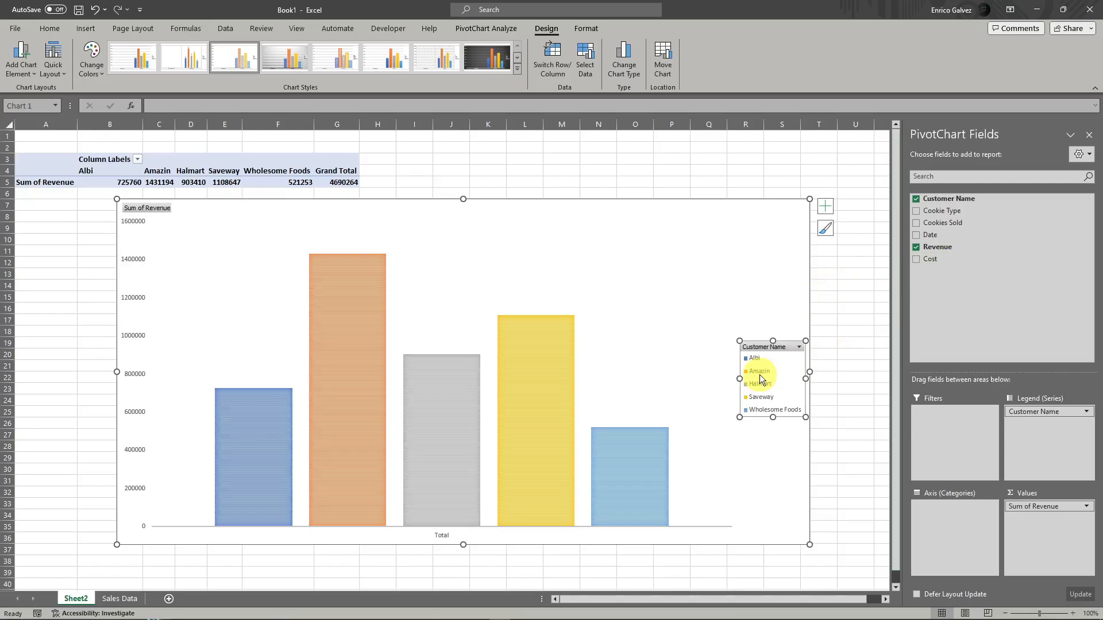
drag(739, 342, 646, 270)
click(756, 301)
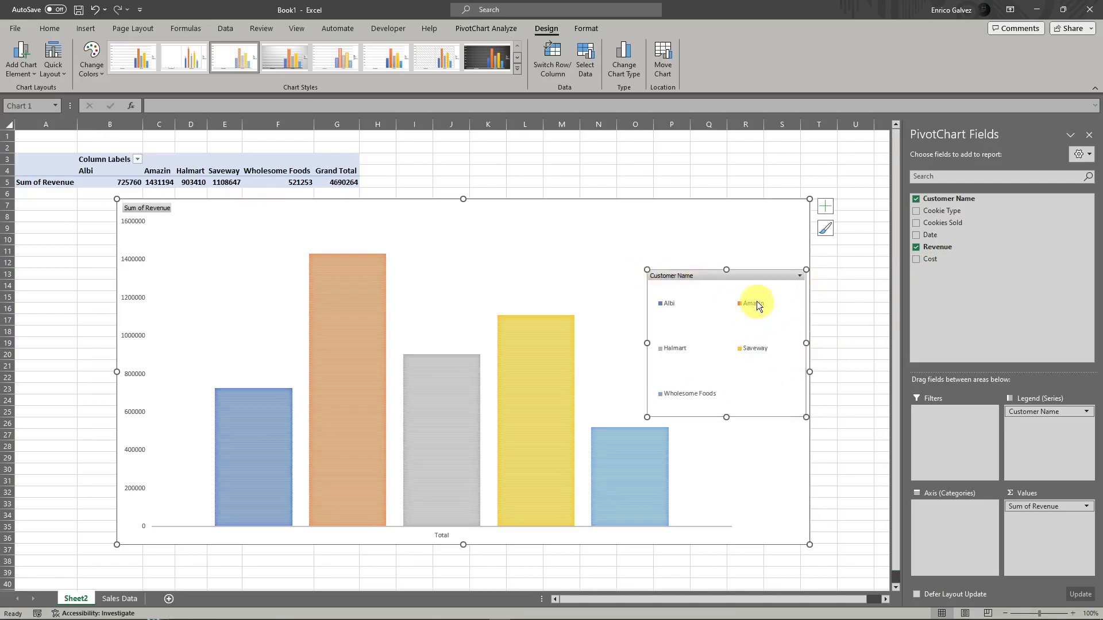
click(846, 310)
Increase the font size of the Albi and Amazin legend entries to 14
click(667, 305)
click(671, 303)
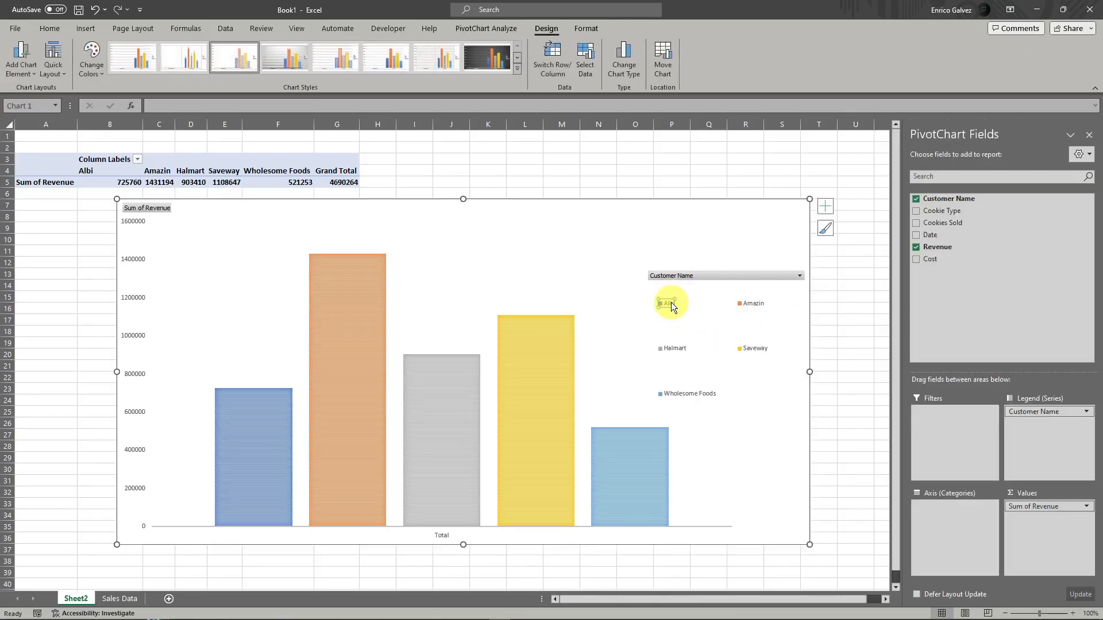
click(46, 32)
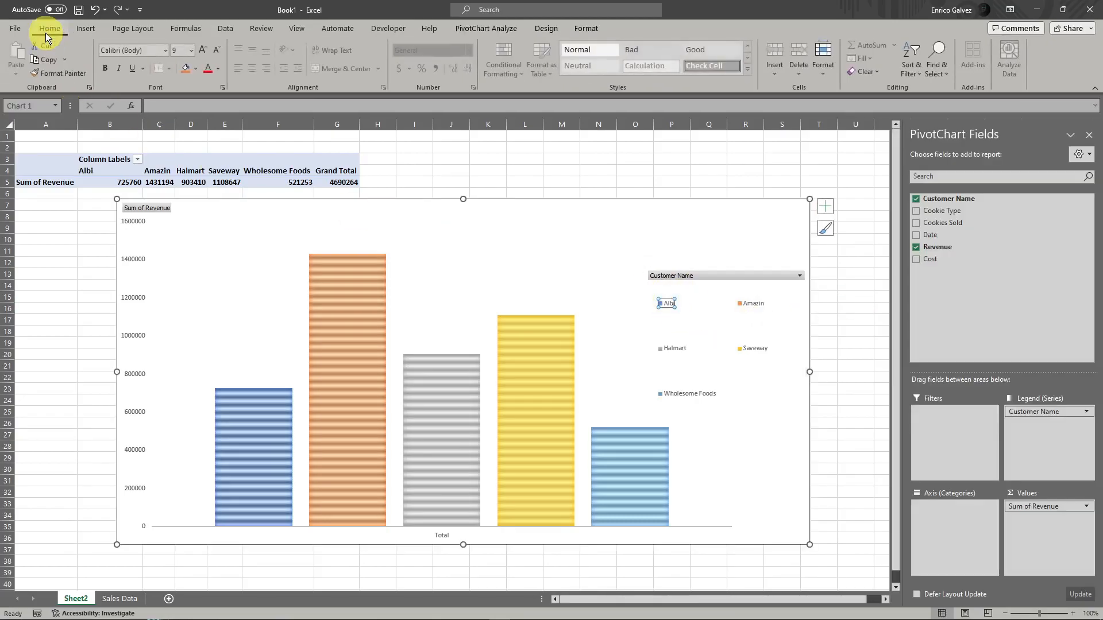
click(202, 49)
click(203, 50)
click(202, 50)
click(202, 50)
click(217, 50)
click(217, 50)
click(217, 50)
click(217, 50)
click(750, 303)
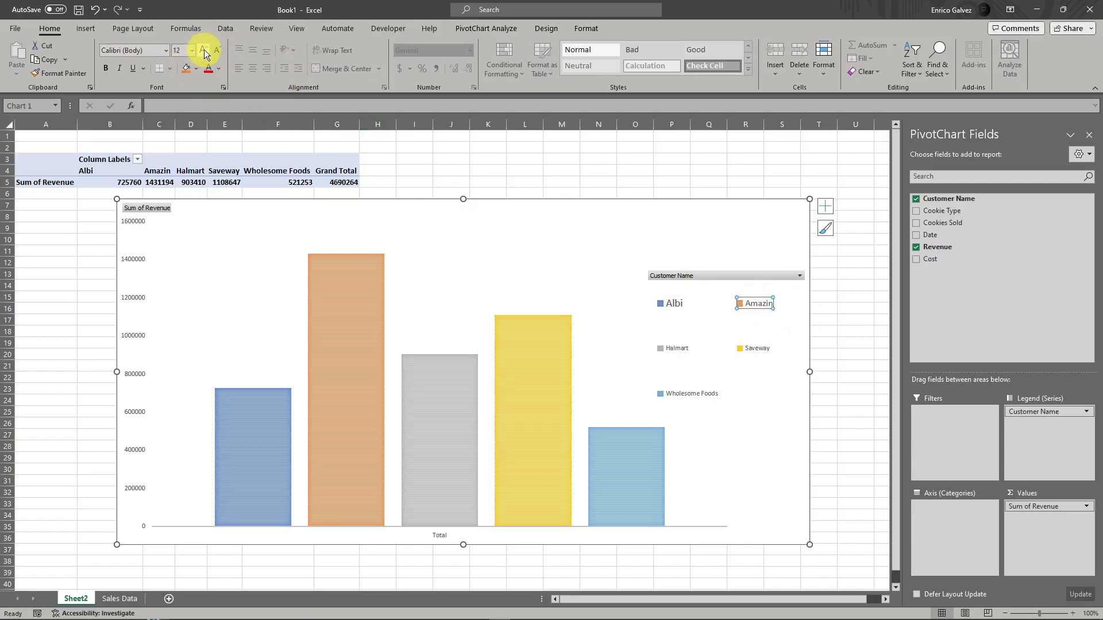
Increase the font size of the Halmart and Saveway legend entries to 14
click(680, 349)
ctrl+click(747, 346)
click(676, 348)
click(683, 350)
double_click(682, 348)
click(949, 234)
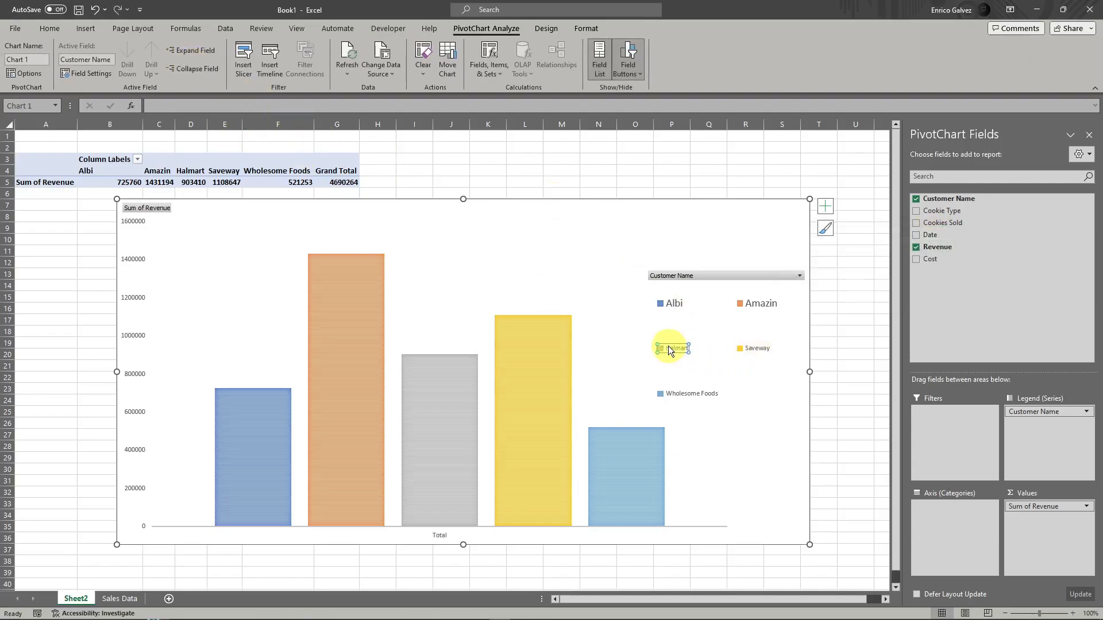
click(49, 29)
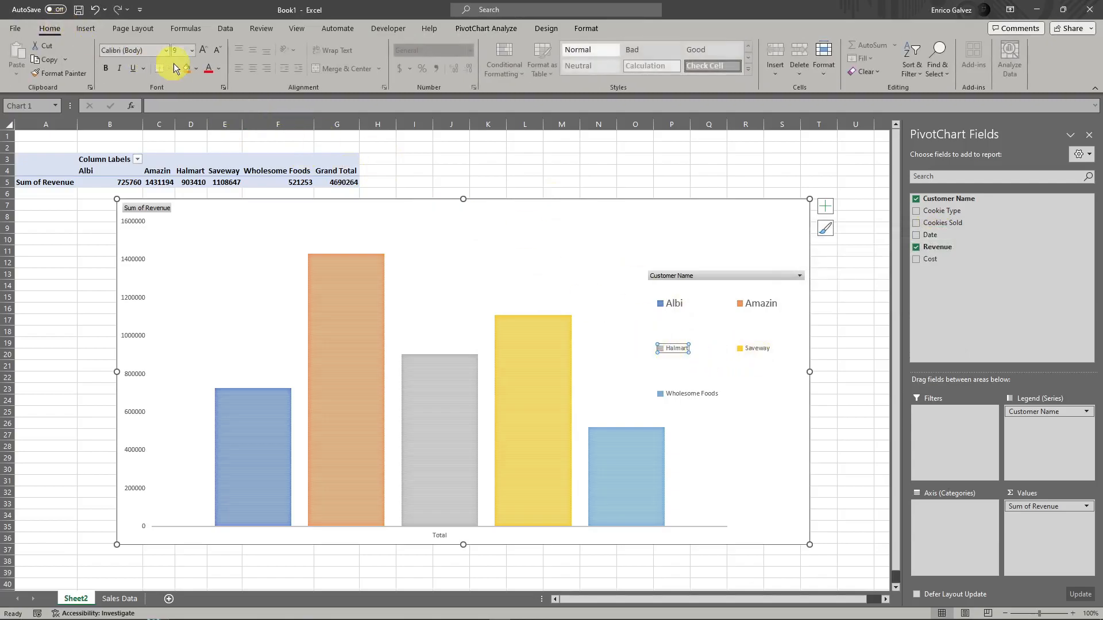
click(757, 349)
click(756, 348)
click(203, 51)
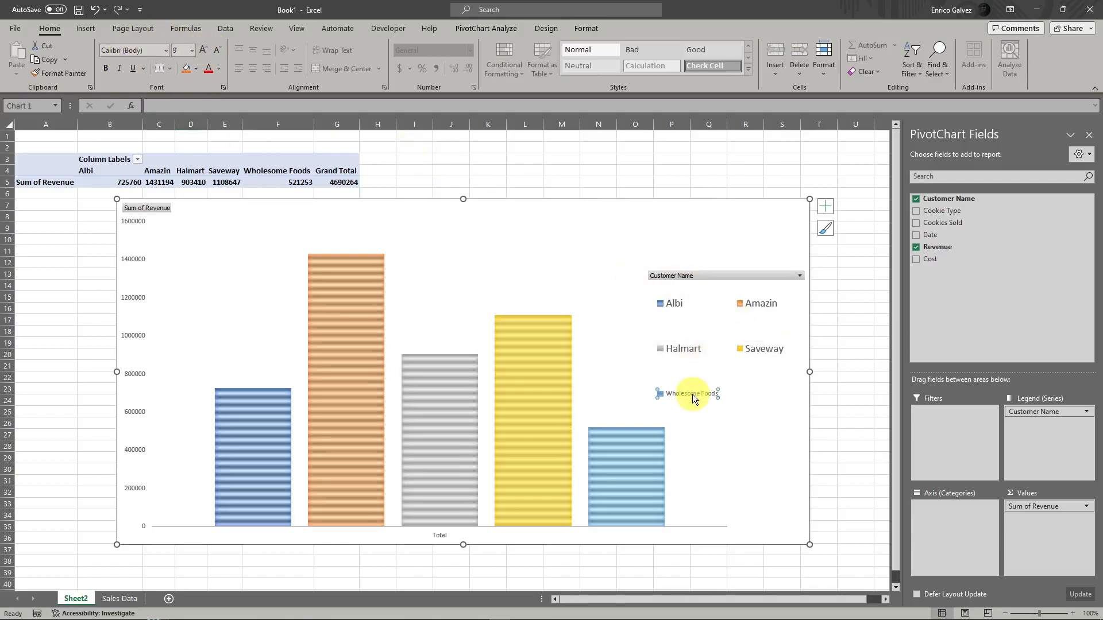
Increase the font size of the Wholesome Foods legend entry to 14
click(205, 53)
click(205, 53)
click(204, 53)
click(205, 53)
click(217, 52)
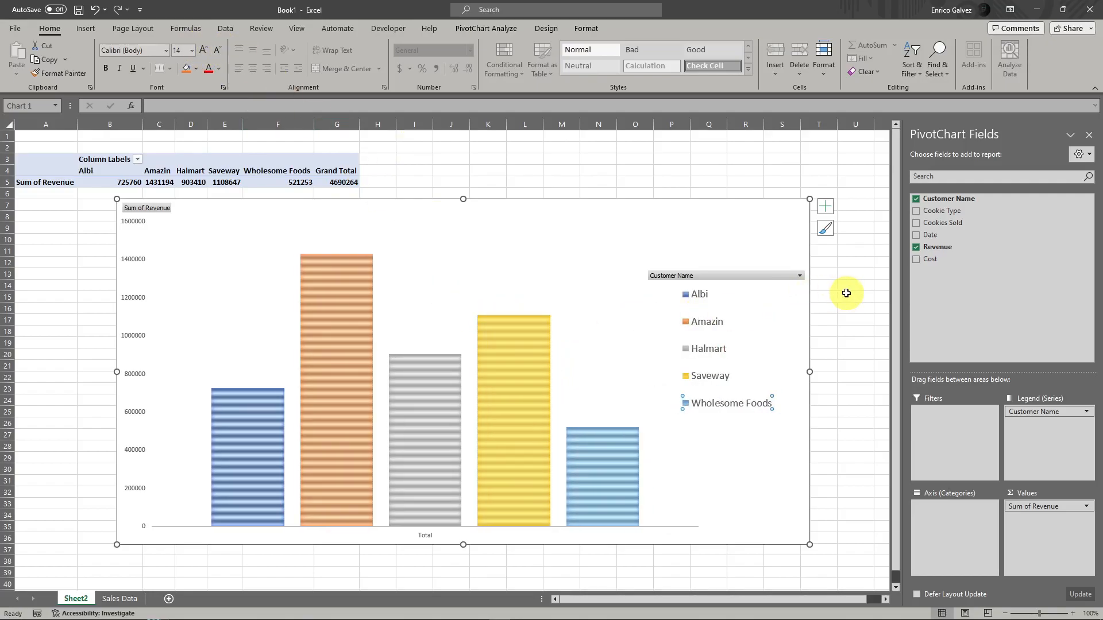
click(624, 239)
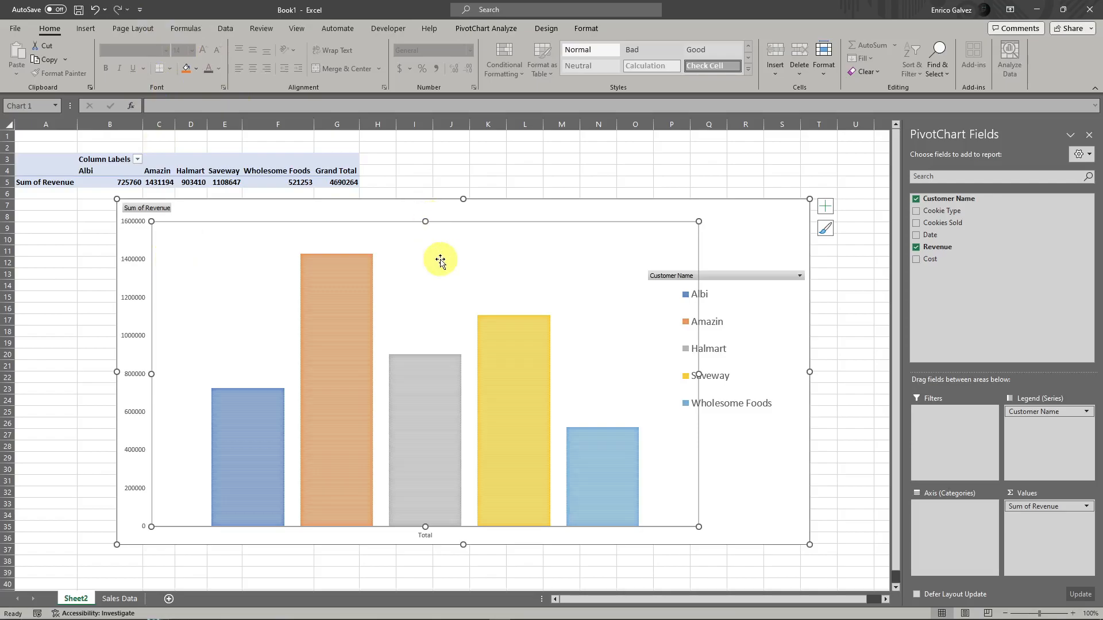
Change the revenue PivotChart from clustered columns to the Line with Markers chart type
right_click(620, 240)
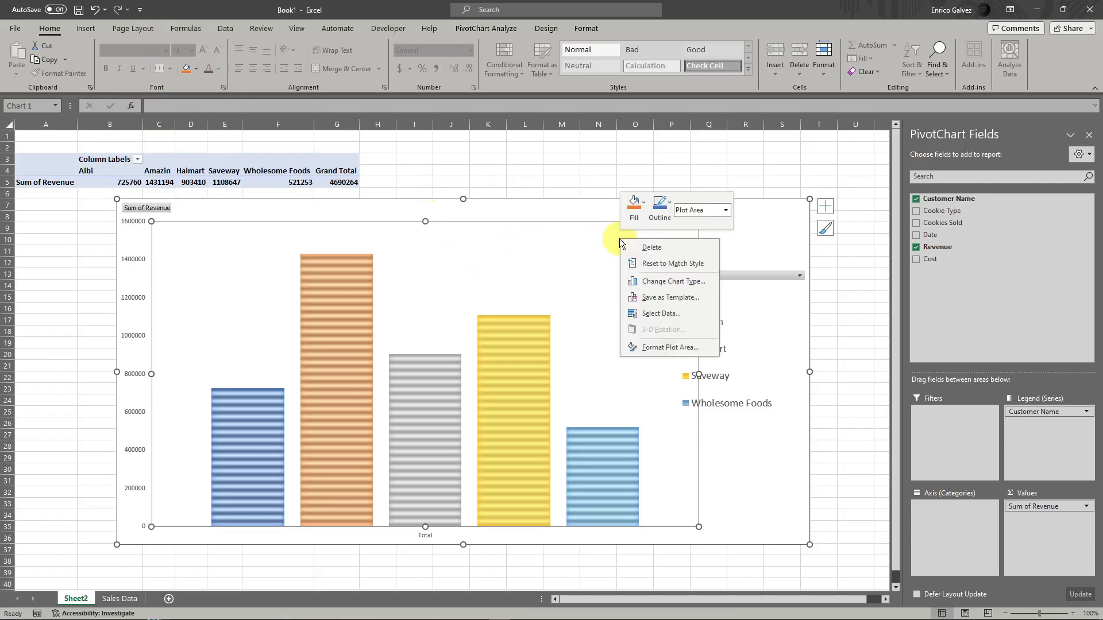
click(700, 281)
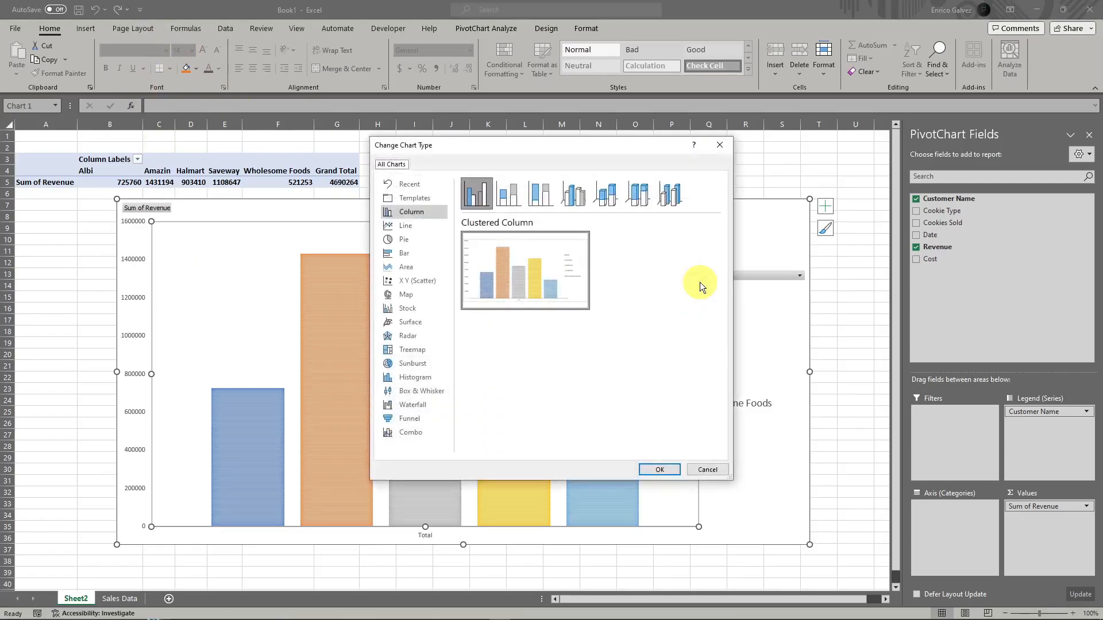
click(417, 239)
click(427, 253)
click(433, 226)
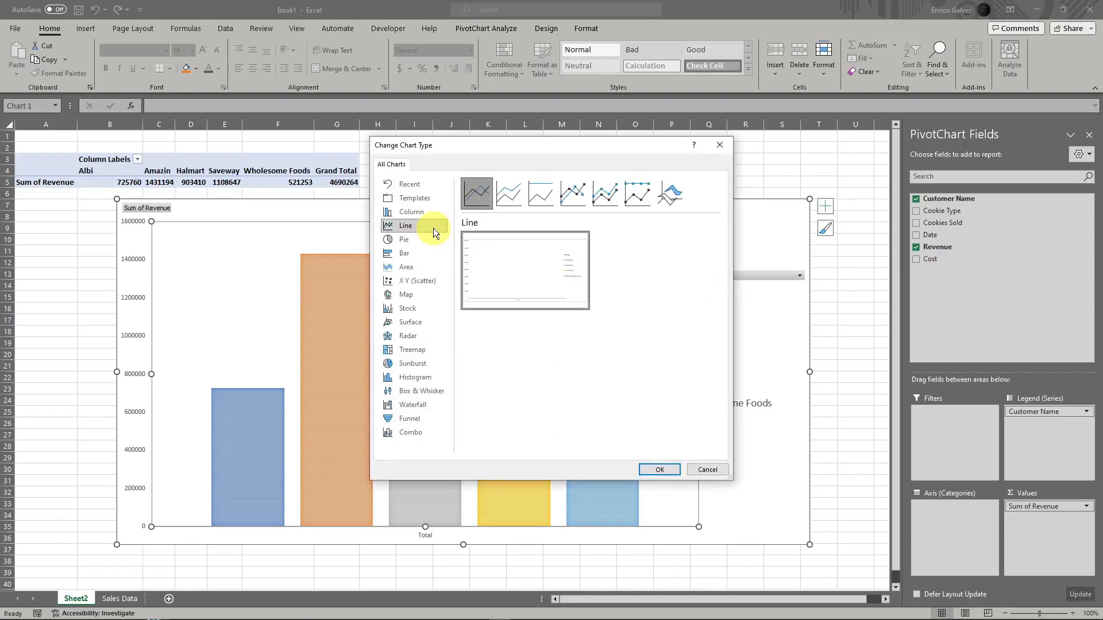
click(571, 200)
click(659, 469)
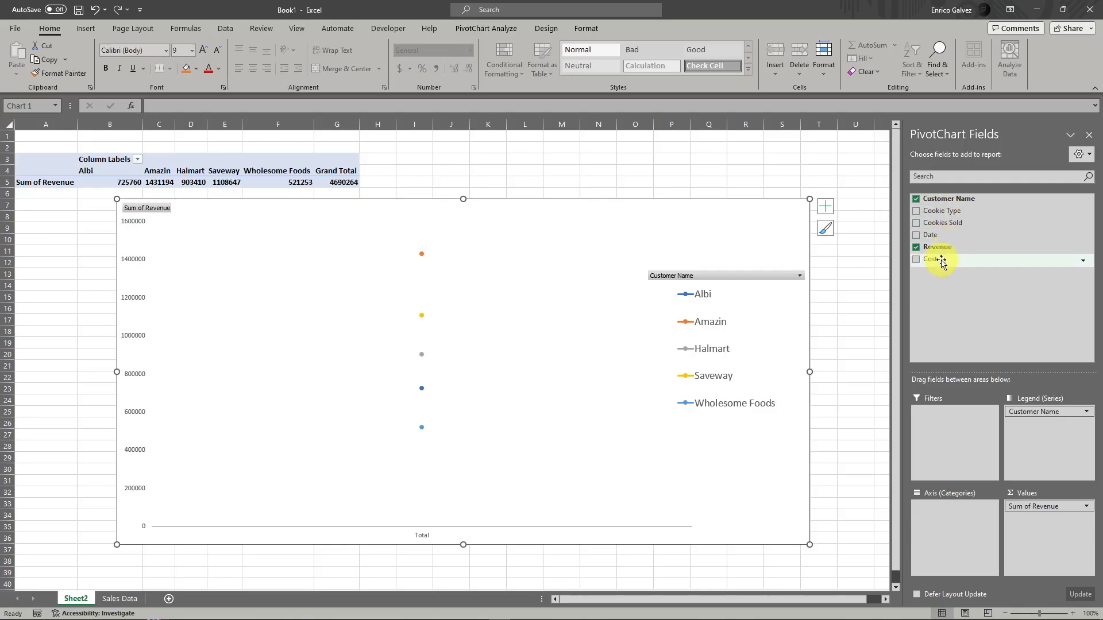
Add the Cost and Date fields to the PivotChart's values, below Sum of Revenue
drag(936, 263, 1041, 528)
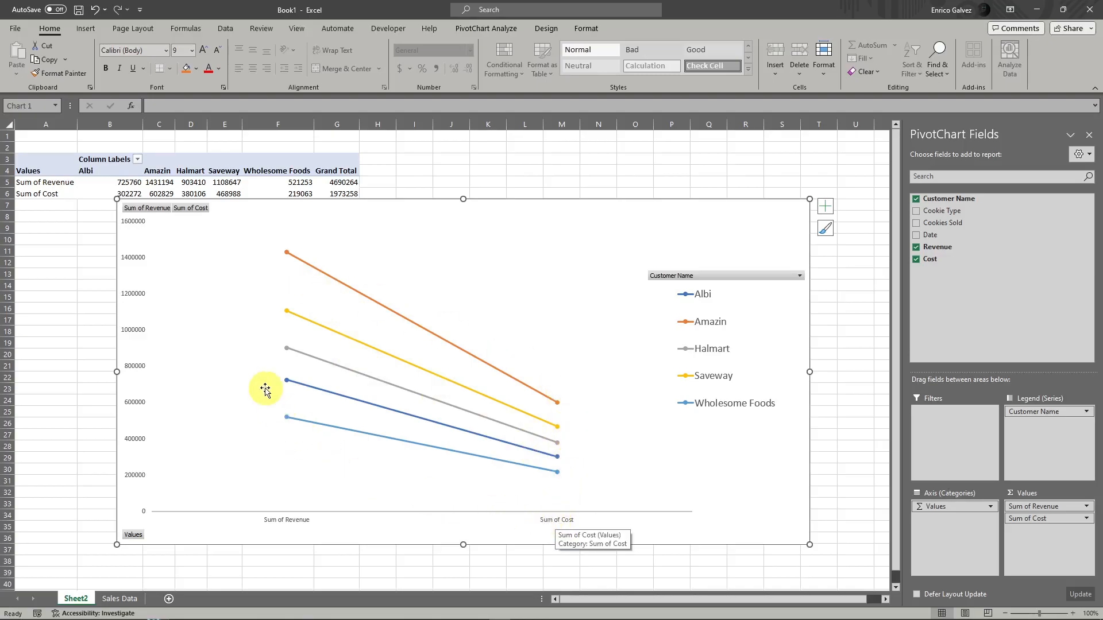
drag(932, 236, 1022, 540)
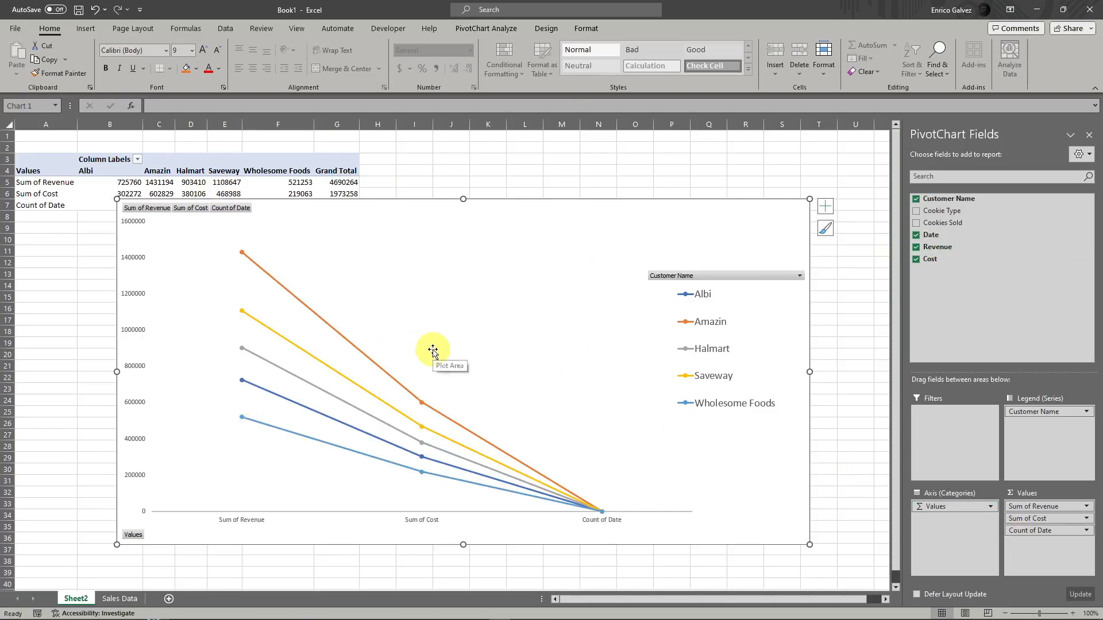
Shift the plot area slightly up within the chart, and resize the chart so its upper-left corner sits near the top of cell D3
drag(468, 344, 532, 339)
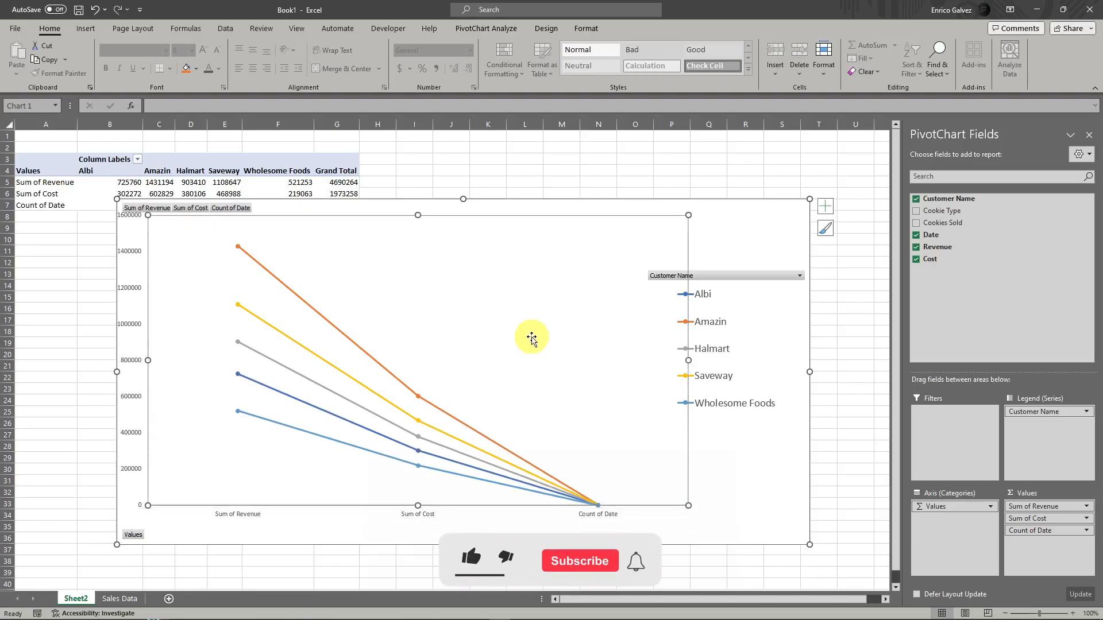
click(774, 458)
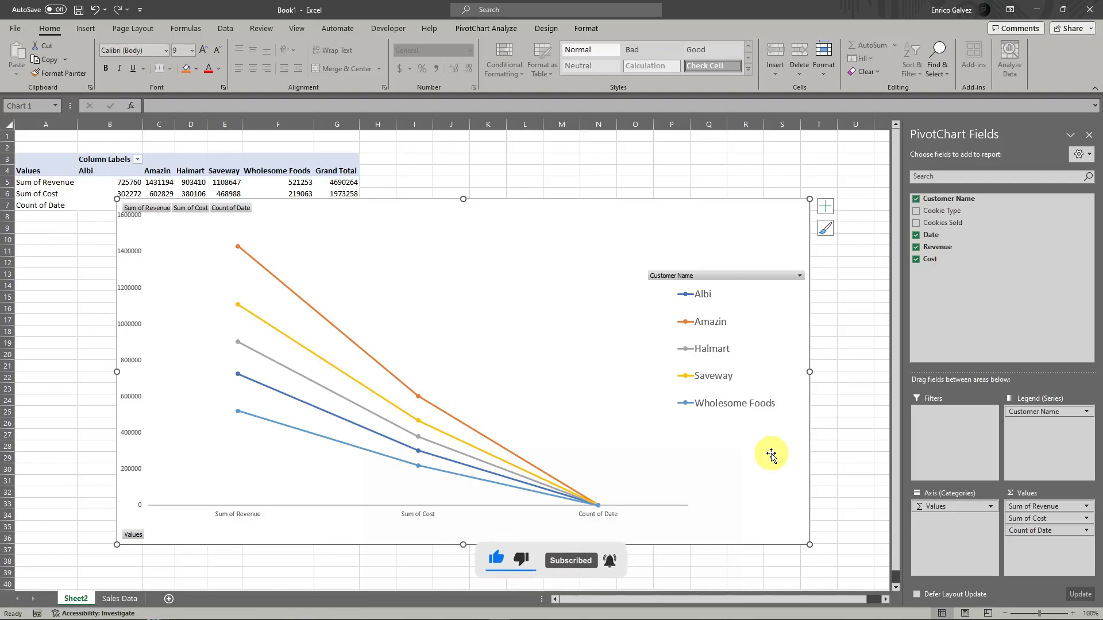
drag(117, 207, 195, 153)
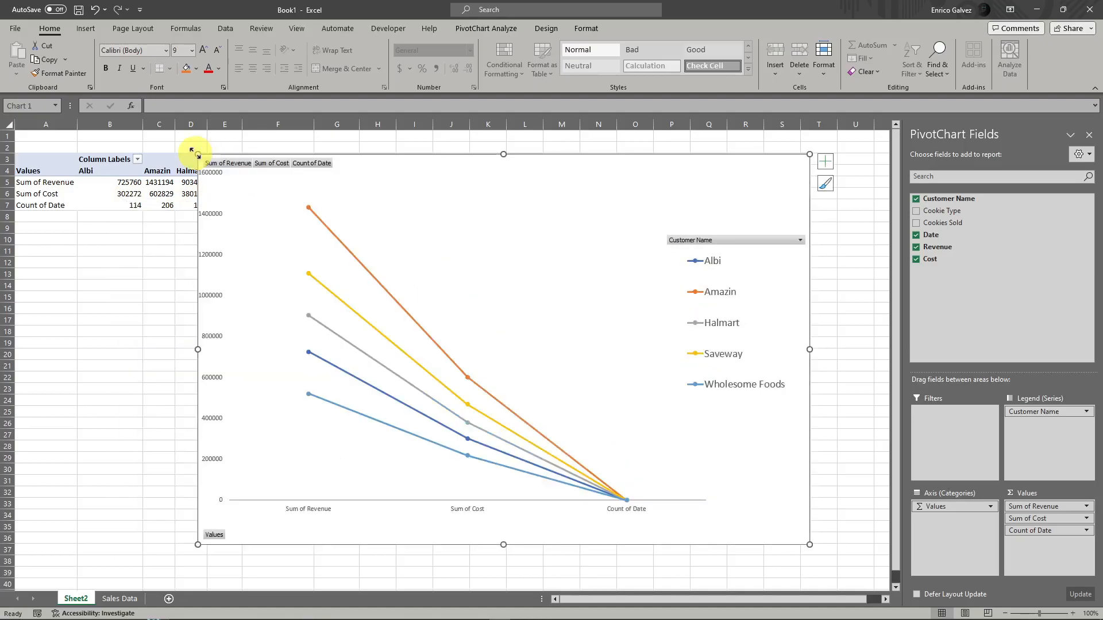